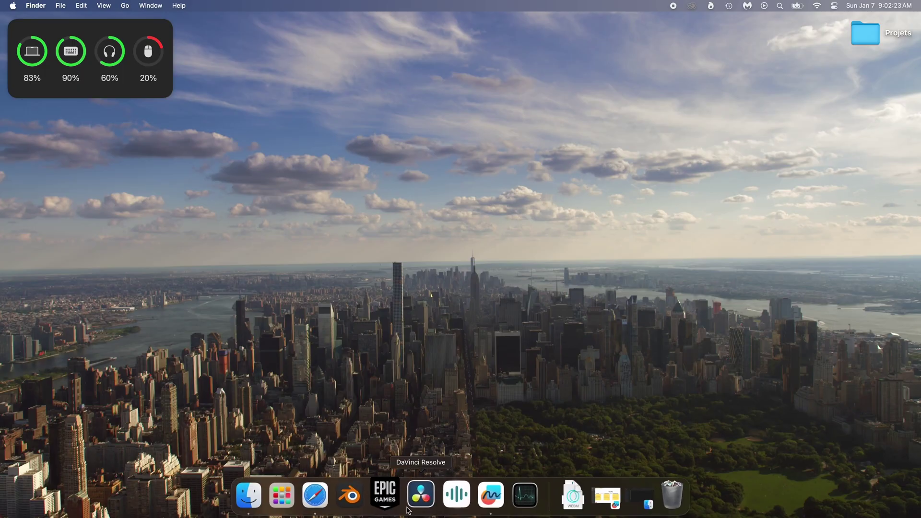
- Launch Unreal Engine 5.3.2 from the Epic Games Launcher and create a Blank Film / Video & Live Events project named start
click(387, 499)
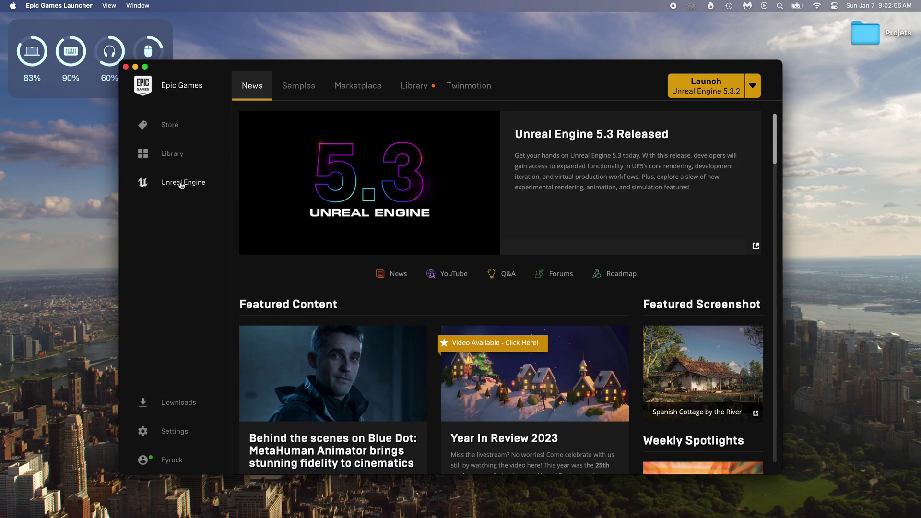
click(700, 93)
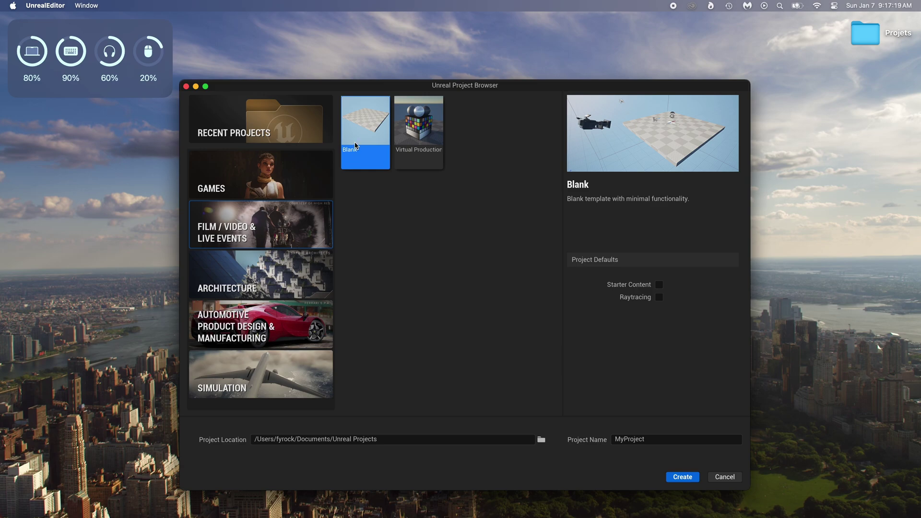
click(637, 439)
text(start)
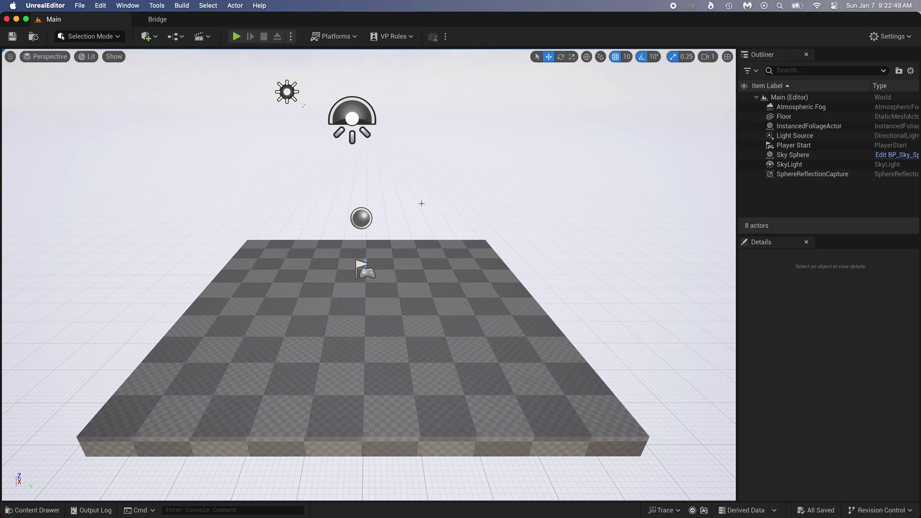
- Look around the level in the viewport, turning, raising, lowering and advancing the camera over the floor
right_drag(368, 275, 207, 177)
right_drag(197, 279, 197, 365)
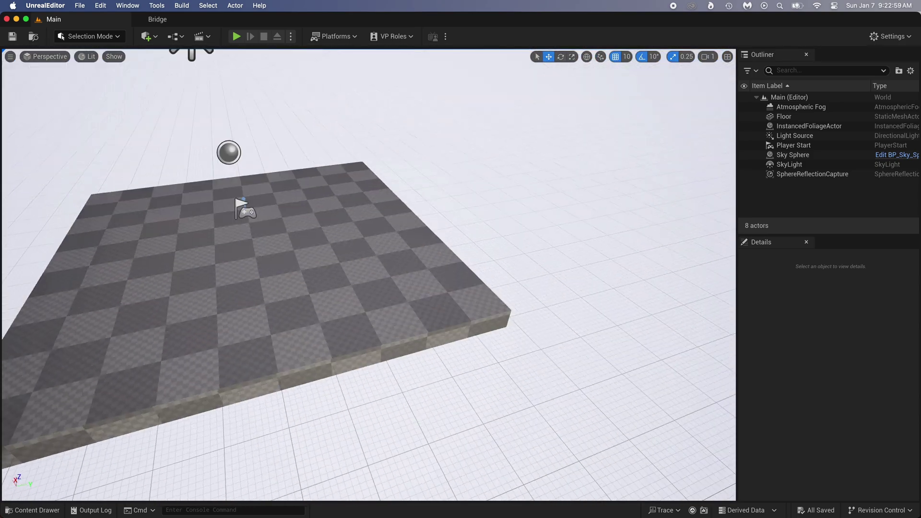
right_drag(369, 273, 374, 216)
key(e)
key(q)
mouse_move(369, 249)
right_down()
mouse_move(370, 269)
mouse_move(358, 269)
mouse_move(379, 249)
right_up()
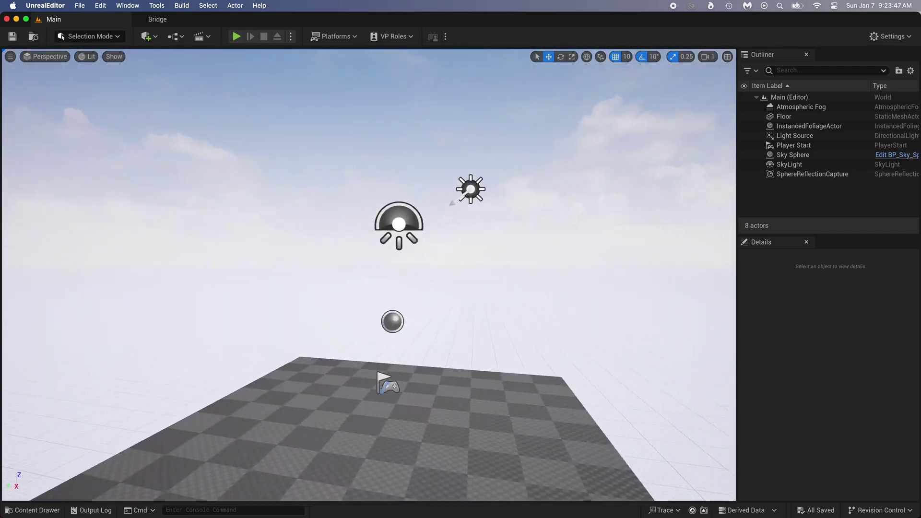
right_drag(379, 250, 374, 254)
mouse_move(550, 247)
right_down()
mouse_move(564, 247)
mouse_move(550, 247)
right_up()
key(w)
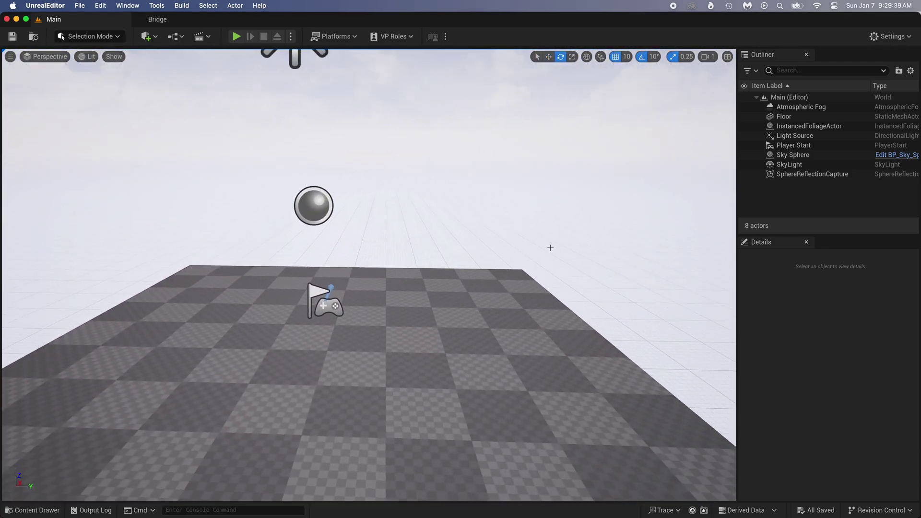
- Set the viewport camera speed to 32 and fly back and forth over the floor to try it
click(704, 57)
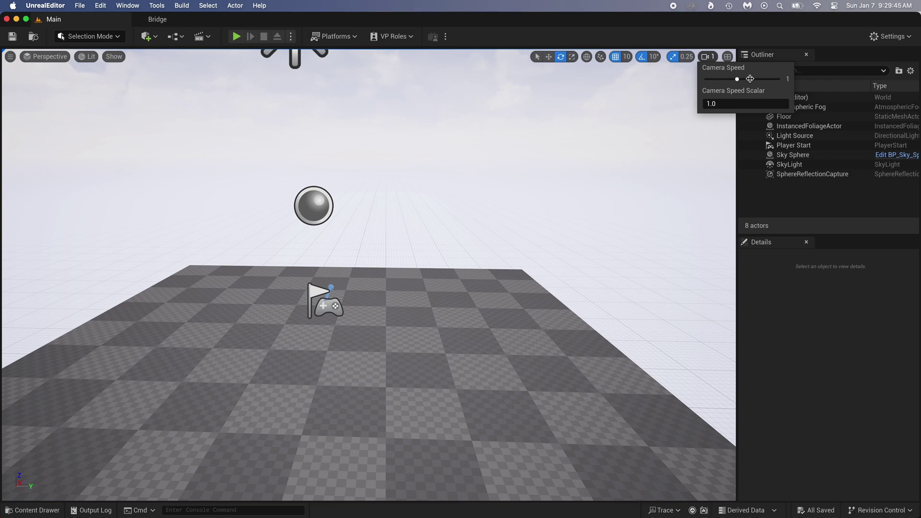
drag(749, 79, 789, 81)
click(706, 57)
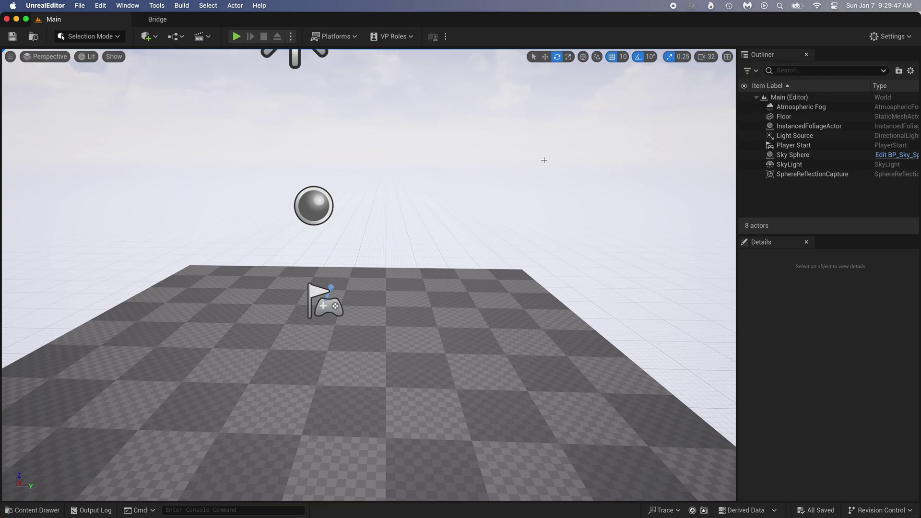
key(s)
right_drag(543, 158, 675, 175)
key(w)
drag(543, 174, 543, 159)
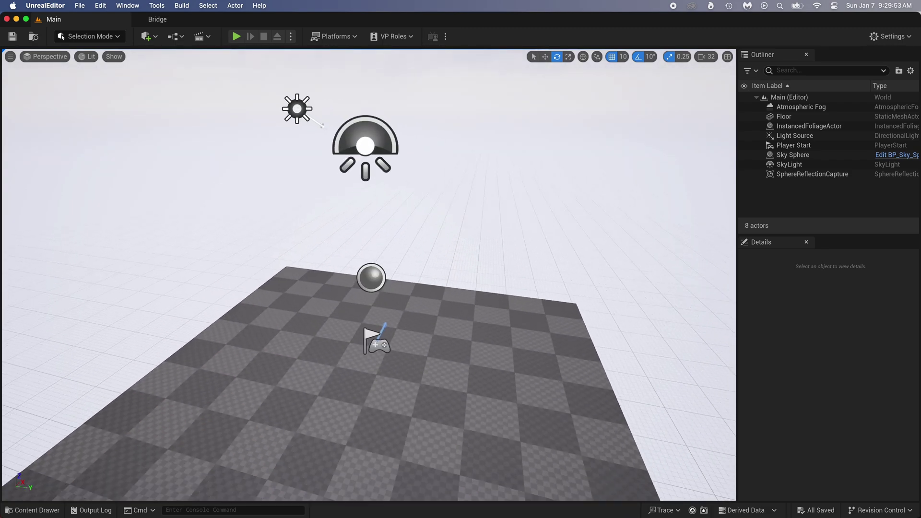
- Set the viewport camera speed to 1 and move the camera backward and sideways until the whole floor is in view
click(704, 58)
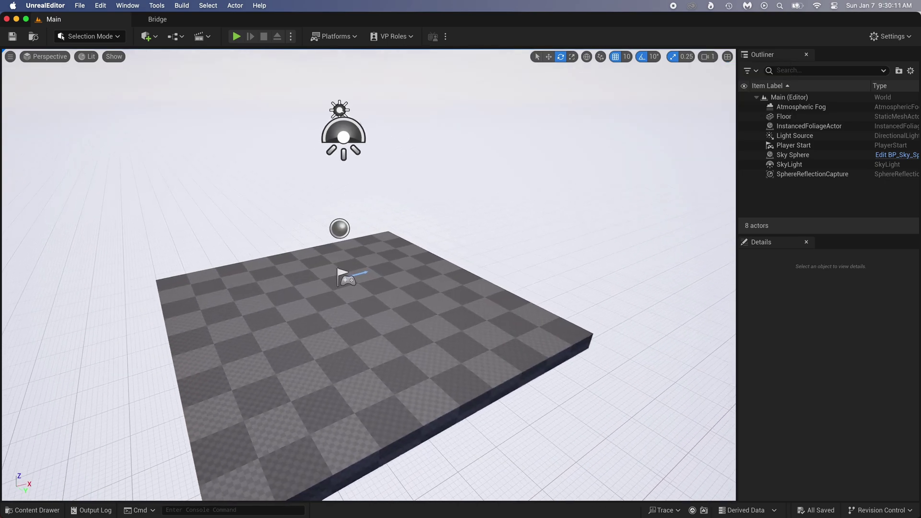
key(Down)
key(Down)
key(Down)
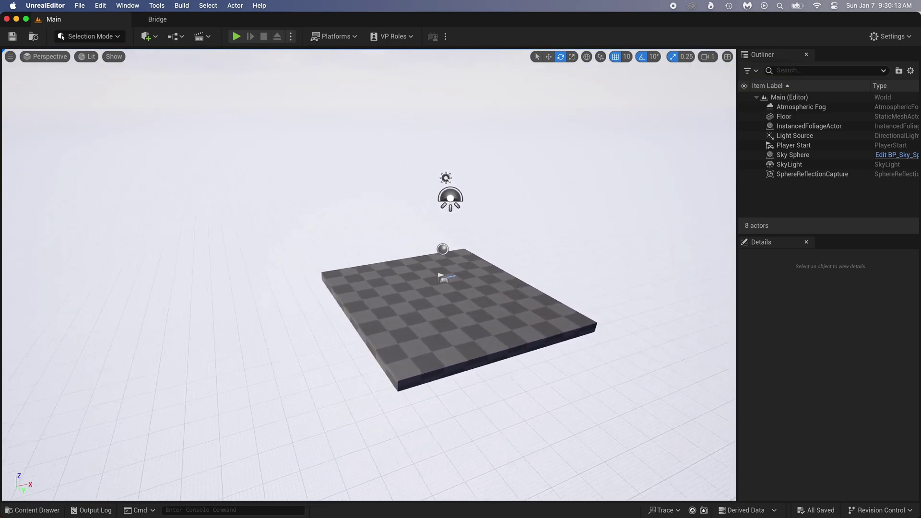
key(Right)
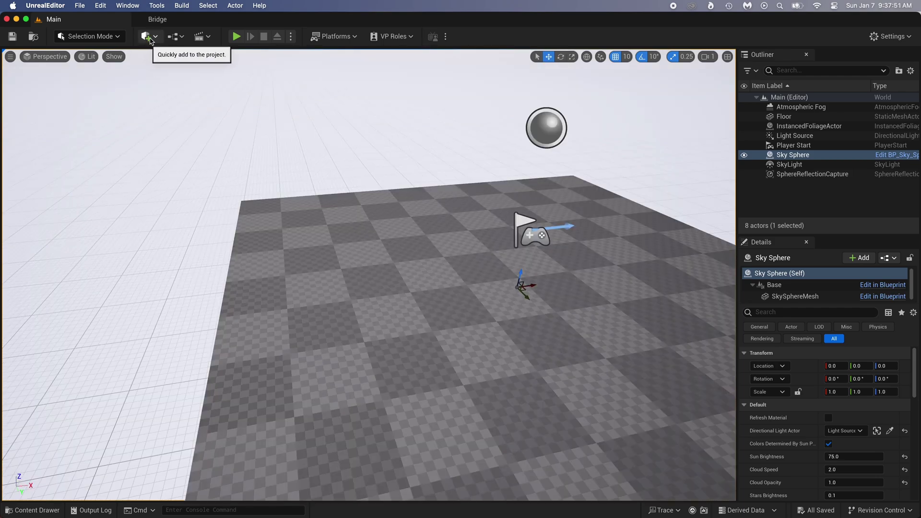
- Add a Cube shape to the level
click(146, 37)
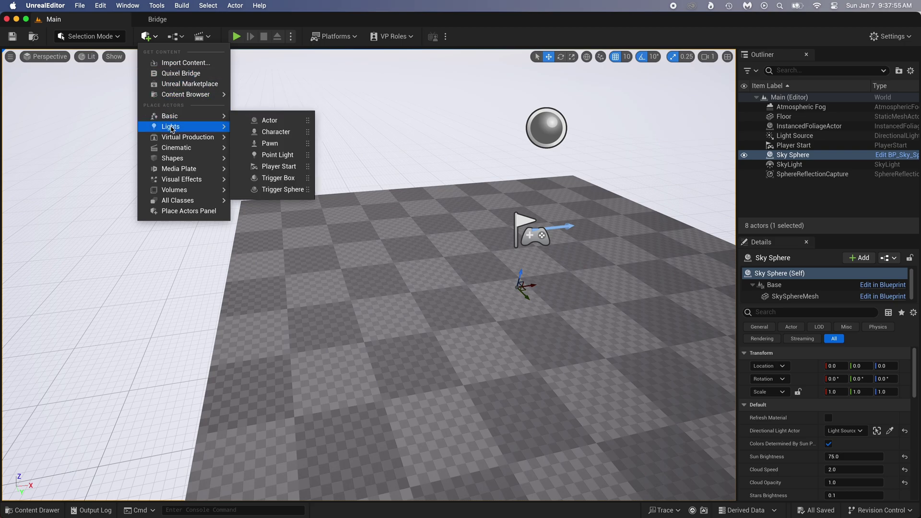
mouse_move(171, 129)
mouse_move(174, 161)
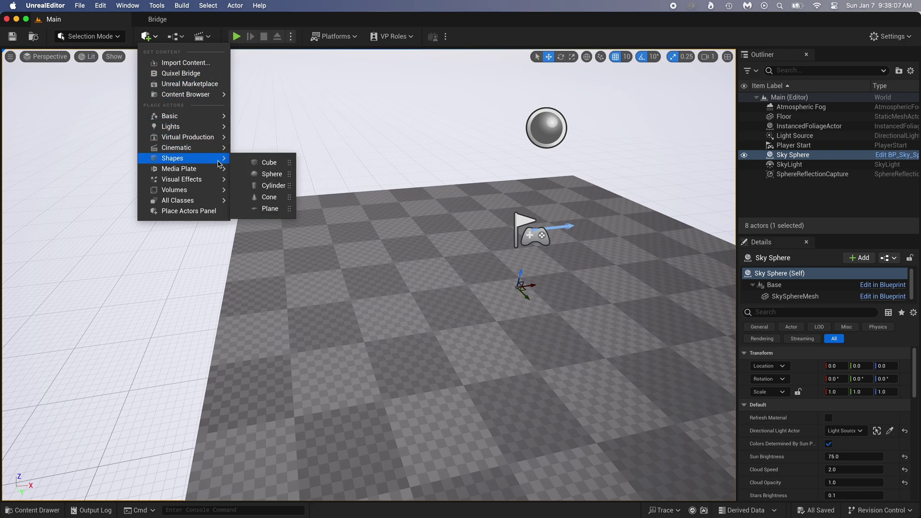
click(268, 162)
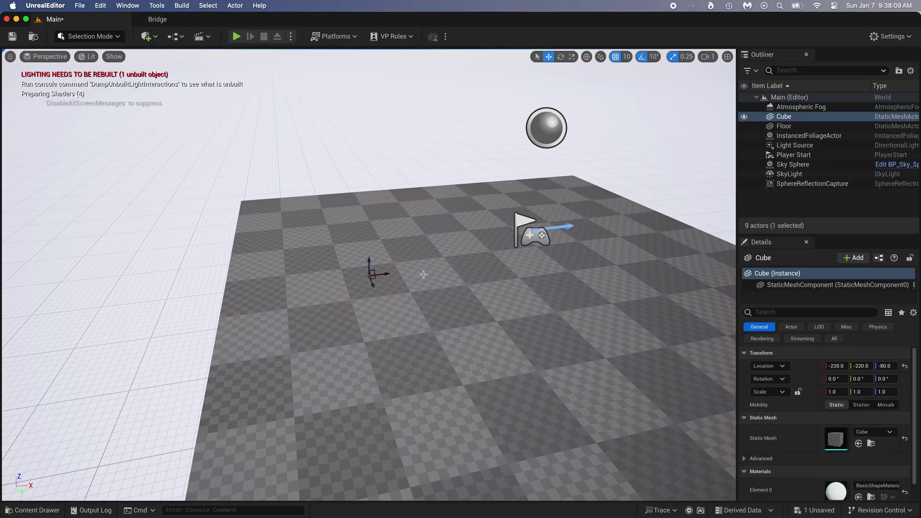
- Raise the cube above the floor to a Z location of 70 and frame it in the viewport
drag(355, 168, 351, 85)
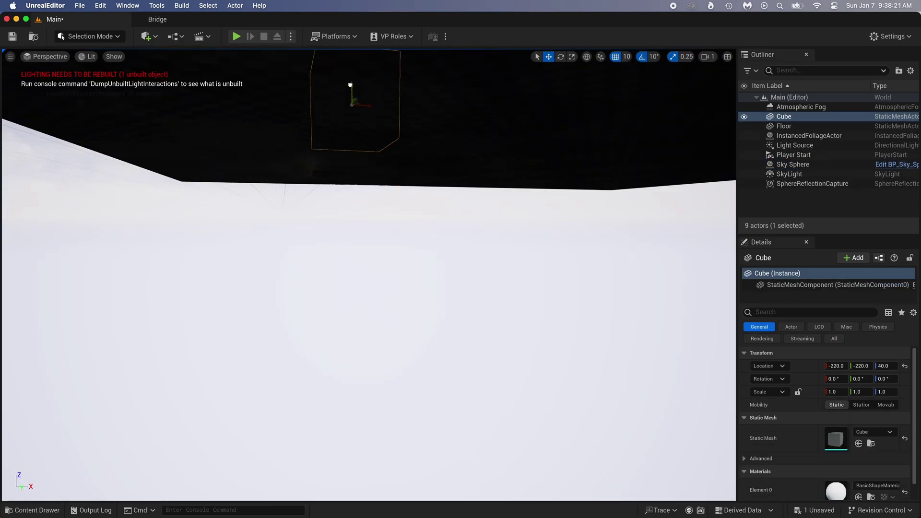
right_drag(381, 132, 345, 154)
key(f)
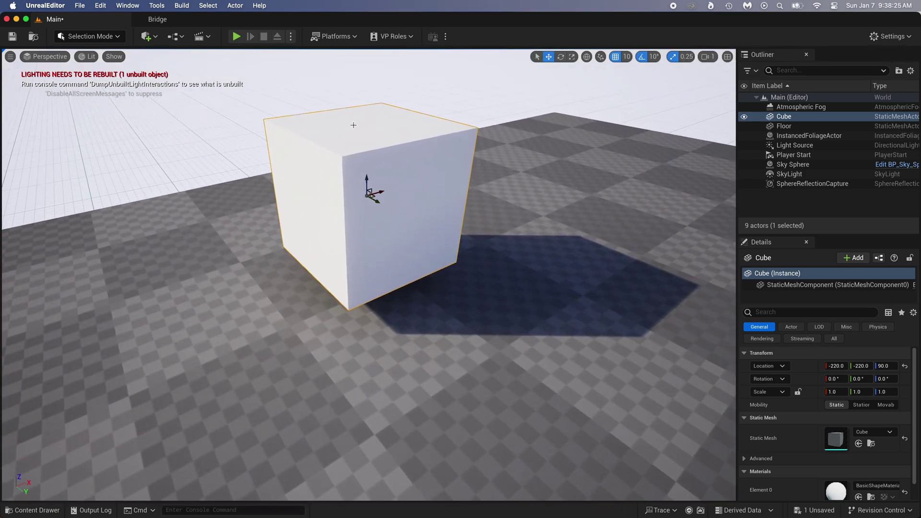
drag(368, 181, 369, 210)
mouse_move(482, 229)
right_down()
mouse_move(491, 216)
mouse_move(509, 223)
mouse_move(506, 187)
mouse_move(482, 244)
mouse_move(479, 233)
right_up()
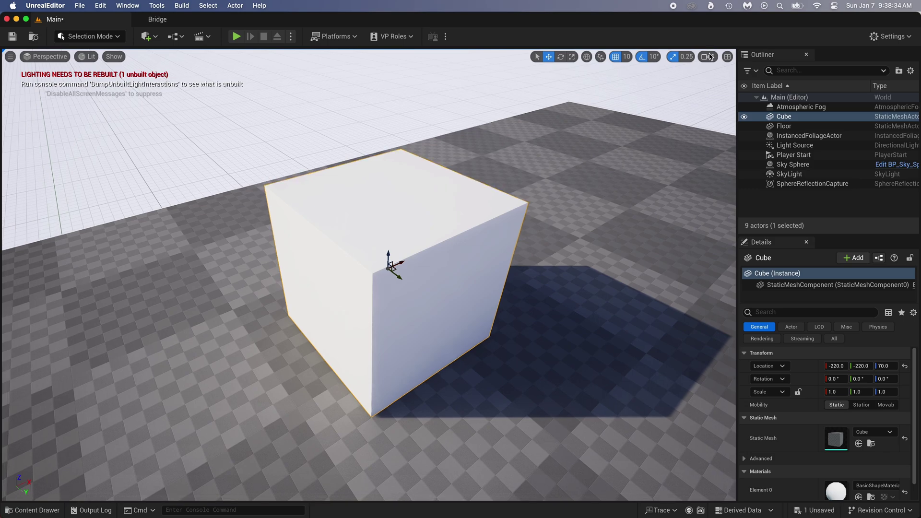
- Reduce the viewport camera speed to 0.33 and move the cube along X to a location of -190
click(707, 56)
drag(737, 79, 722, 79)
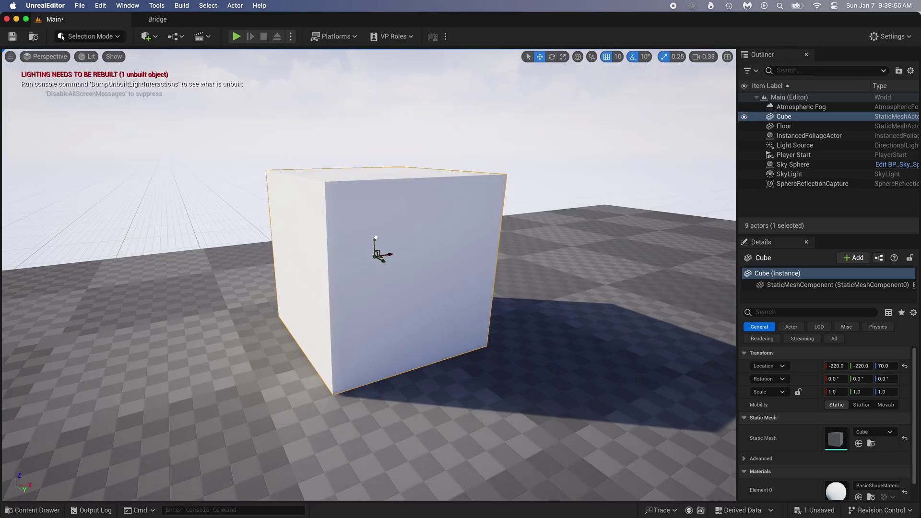
mouse_move(375, 232)
mouse_down()
mouse_move(372, 75)
mouse_move(370, 288)
mouse_move(370, 136)
mouse_move(374, 229)
mouse_up()
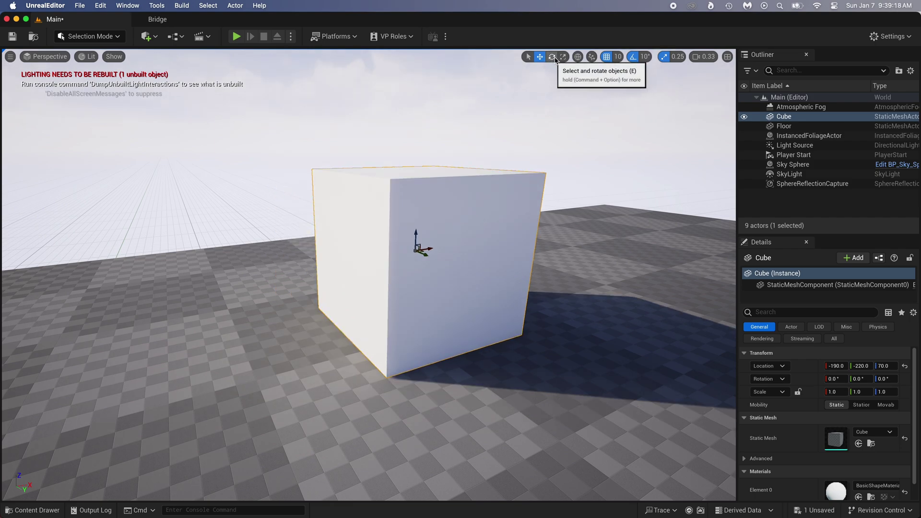
- Try out the Rotate tool on the cube while viewing it from a higher angle
click(552, 57)
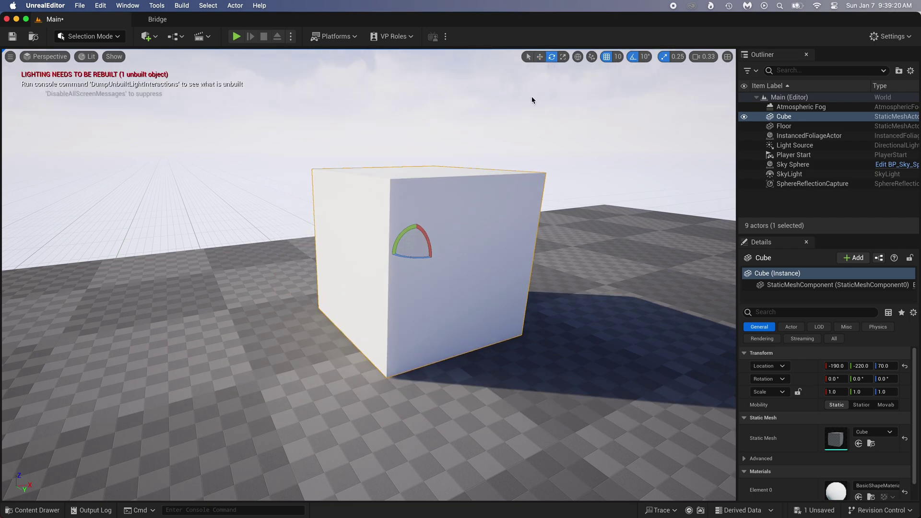
right_drag(534, 99, 575, 135)
right_drag(573, 98, 531, 98)
right_drag(512, 213, 502, 219)
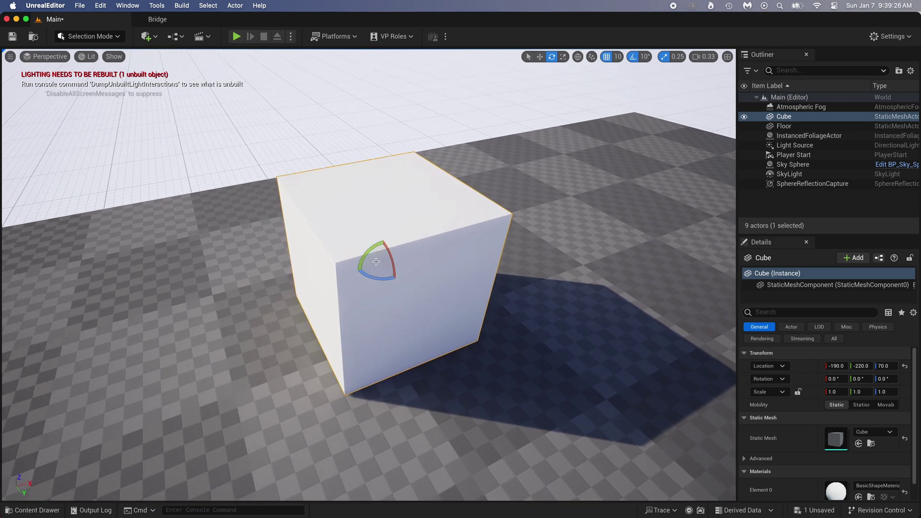
drag(371, 276, 386, 244)
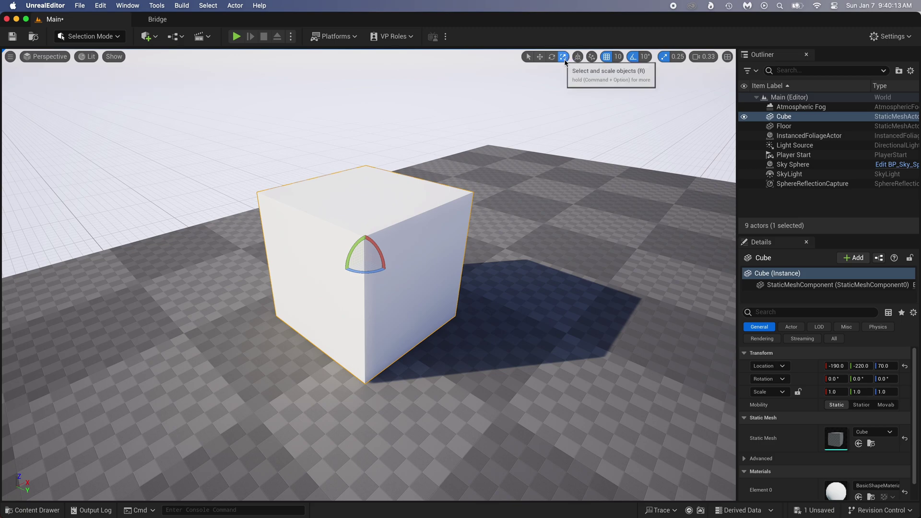
- Stretch the cube vertically to a Z scale of about 3.25 and return it to 1.0
click(564, 57)
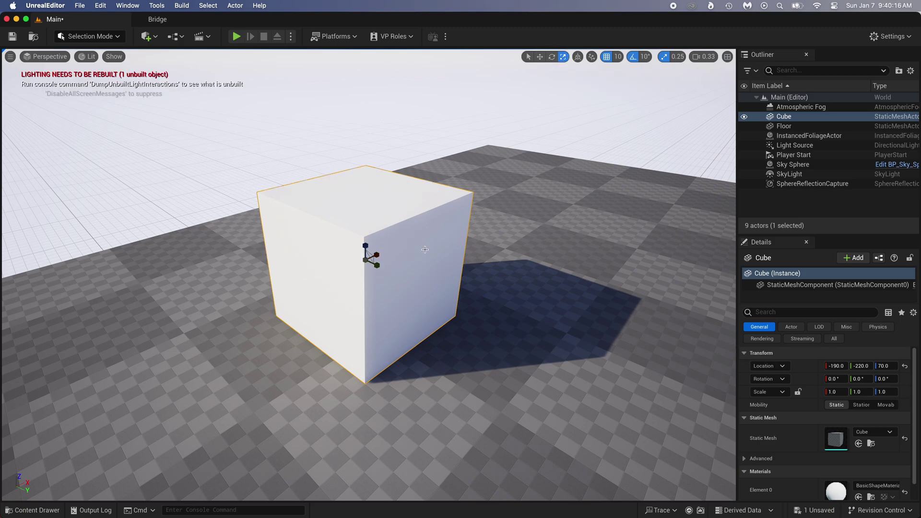
right_drag(425, 250, 428, 252)
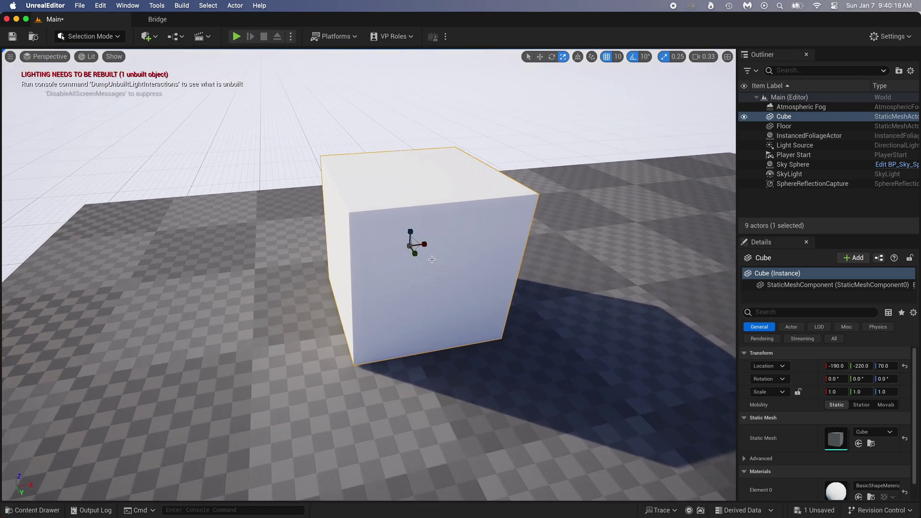
drag(410, 231, 410, 159)
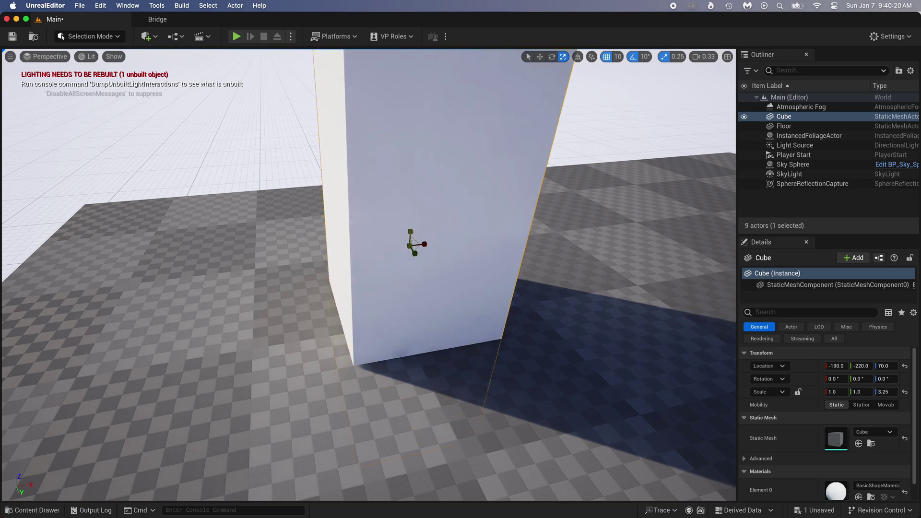
drag(410, 120, 411, 223)
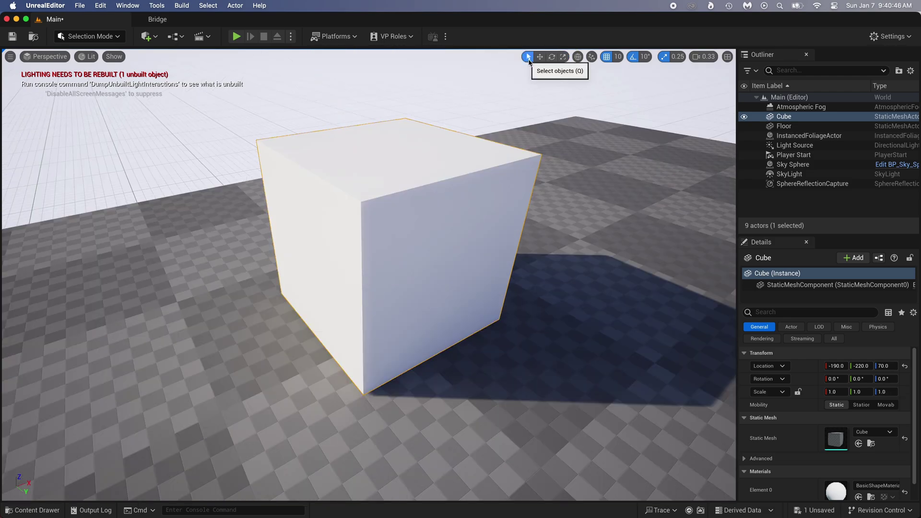
- Cycle the transform mode through Select, Move, Rotate and Scale with the cube selected
key(q)
key(w)
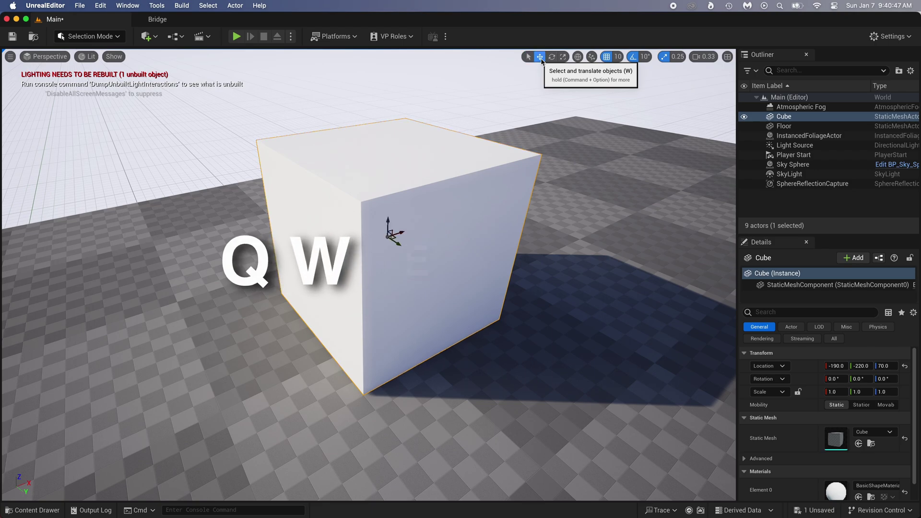
key(e)
key(r)
click(554, 59)
click(564, 59)
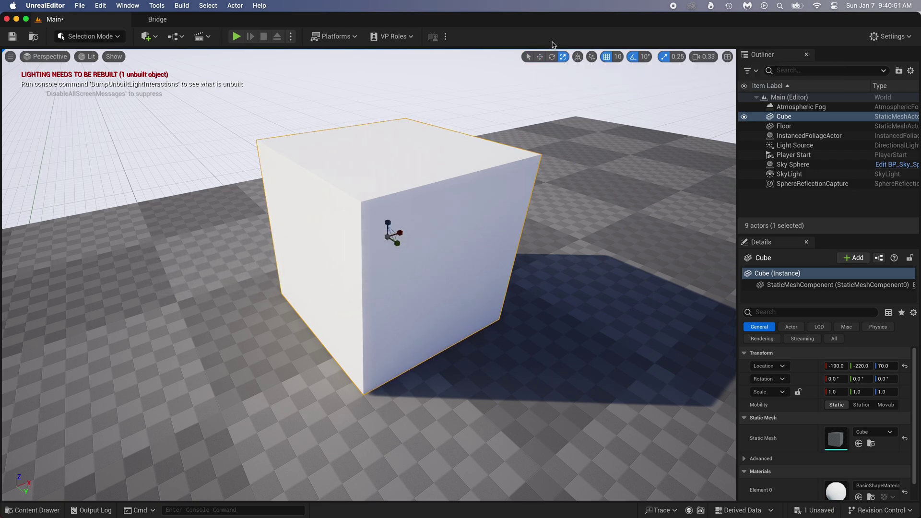
key(e)
key(e)
key(r)
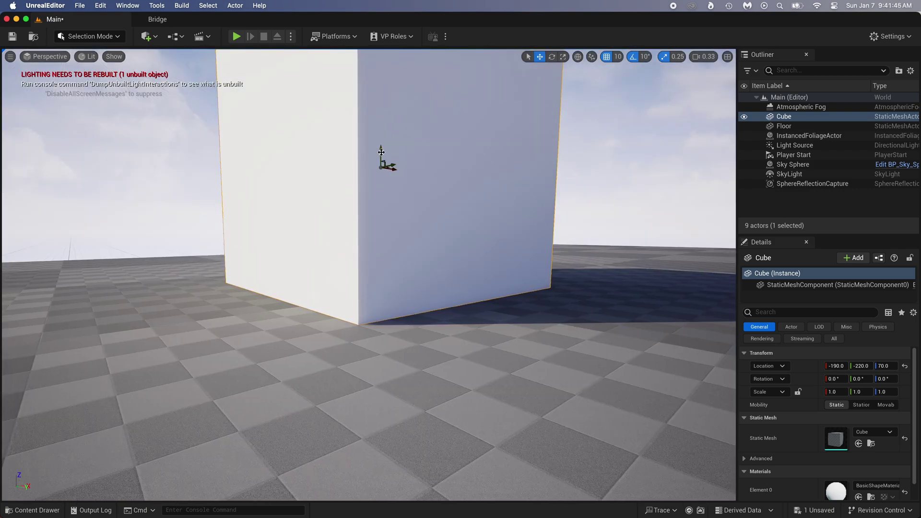
- Try moving the cube vertically with grid snapping on and with it turned off, and undo the last move
drag(382, 142, 381, 163)
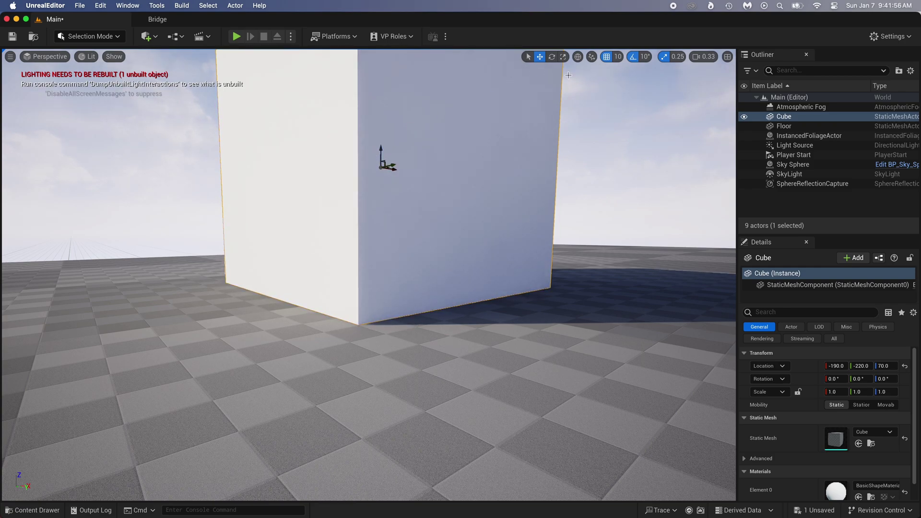
click(605, 58)
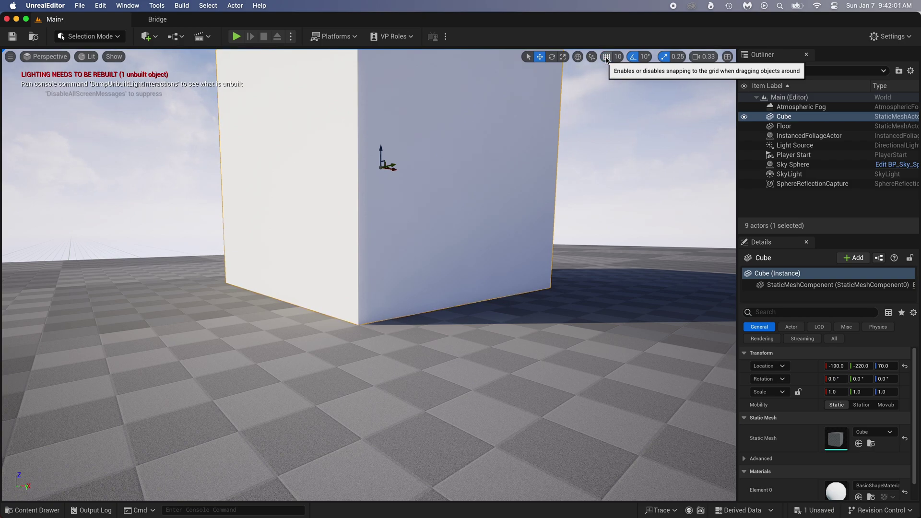
mouse_move(380, 148)
mouse_down()
mouse_move(384, 102)
mouse_move(384, 171)
mouse_move(382, 79)
mouse_move(384, 153)
mouse_up()
key(super+z)
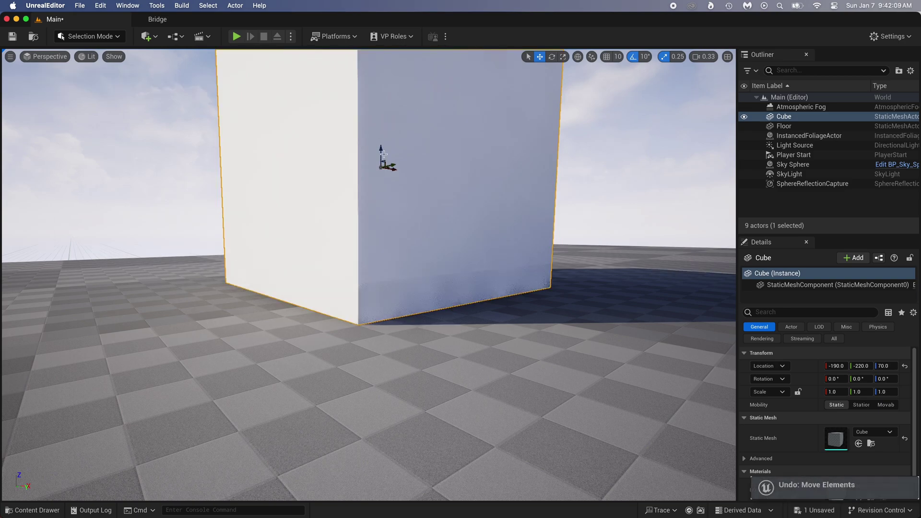
- Turn grid snapping back on, try moving the cube with a snap size of 50, and return the size to 10
click(607, 57)
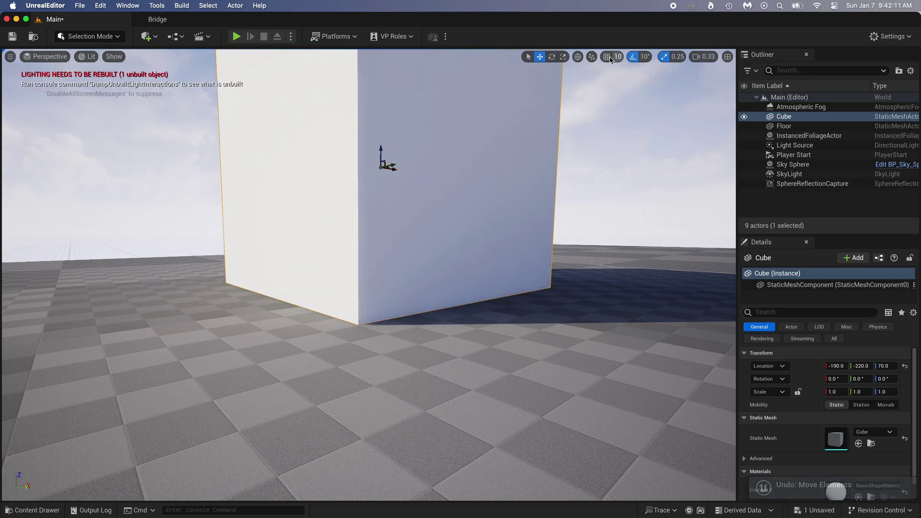
click(618, 57)
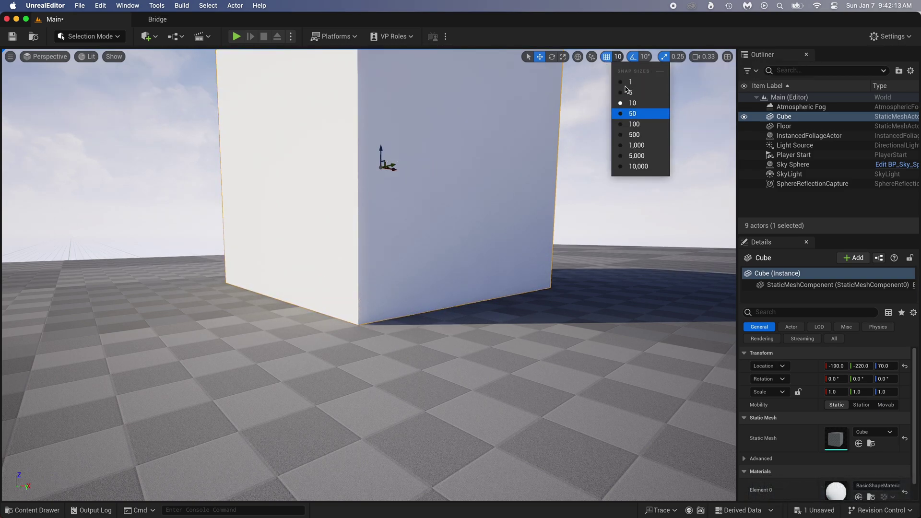
click(626, 113)
click(622, 57)
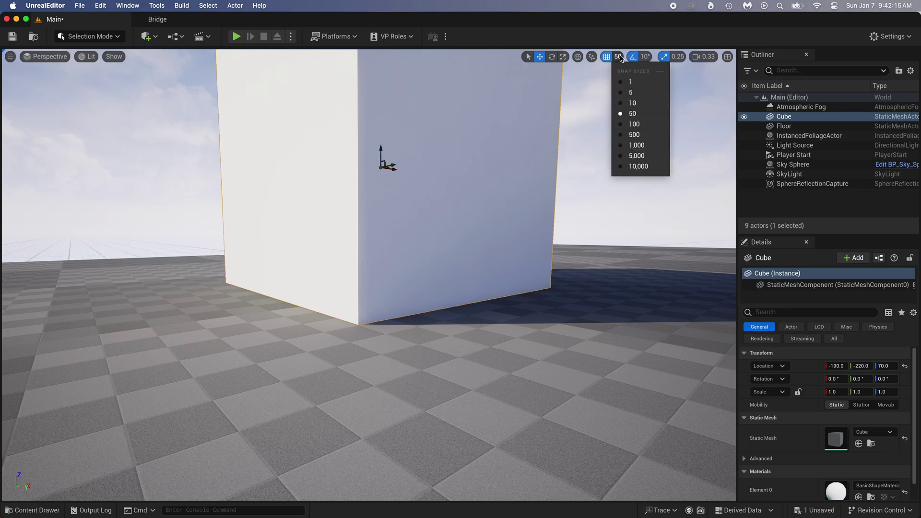
click(477, 115)
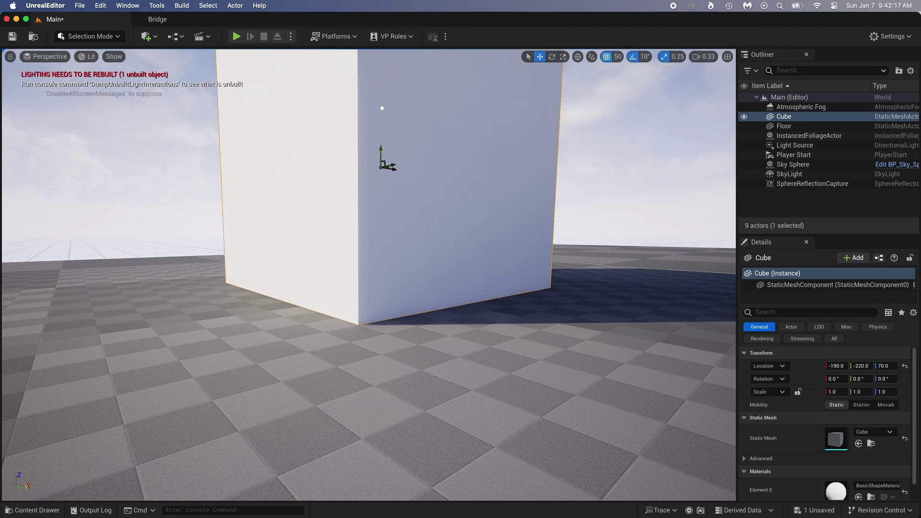
mouse_move(381, 108)
mouse_down()
mouse_move(383, 72)
mouse_move(387, 124)
mouse_up()
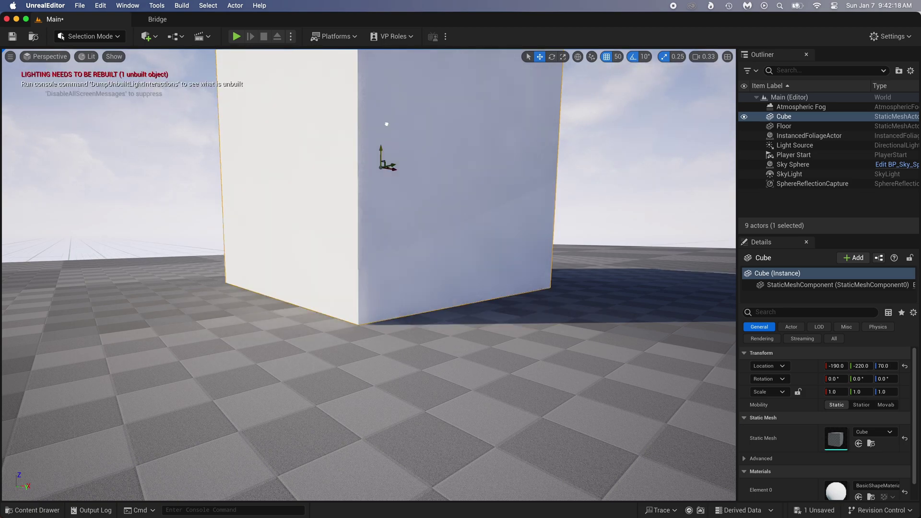
click(618, 57)
click(631, 103)
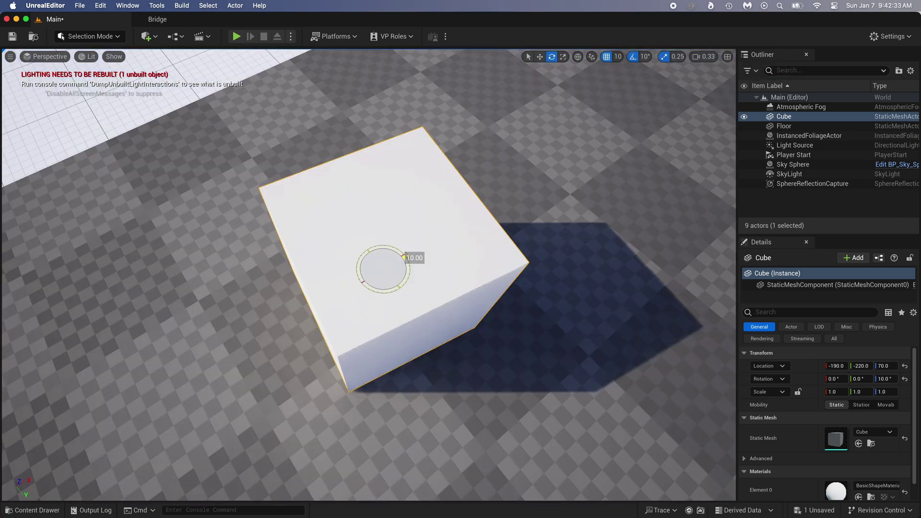
- Try rotating the cube about its vertical axis with 10° rotation snapping on and with it turned off
drag(408, 255, 403, 255)
click(633, 61)
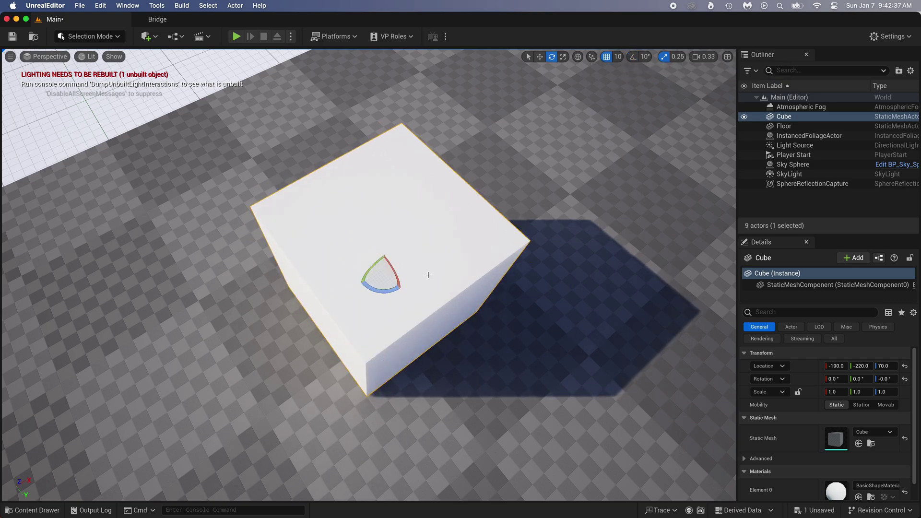
drag(373, 292, 422, 281)
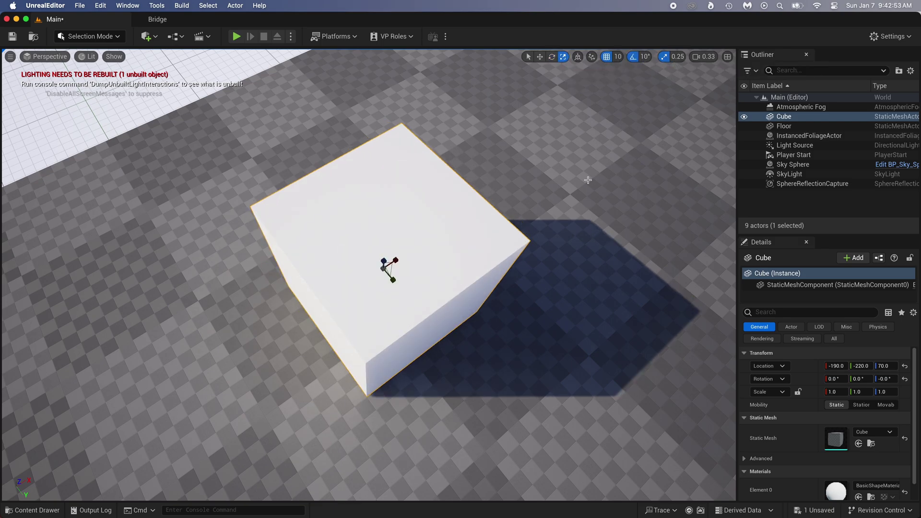
- Scale the cube vertically to 1.25 with scale snapping on, then turn scale snapping off and try stretching its height freely
right_drag(585, 177, 537, 103)
key(s)
right_drag(440, 297, 440, 255)
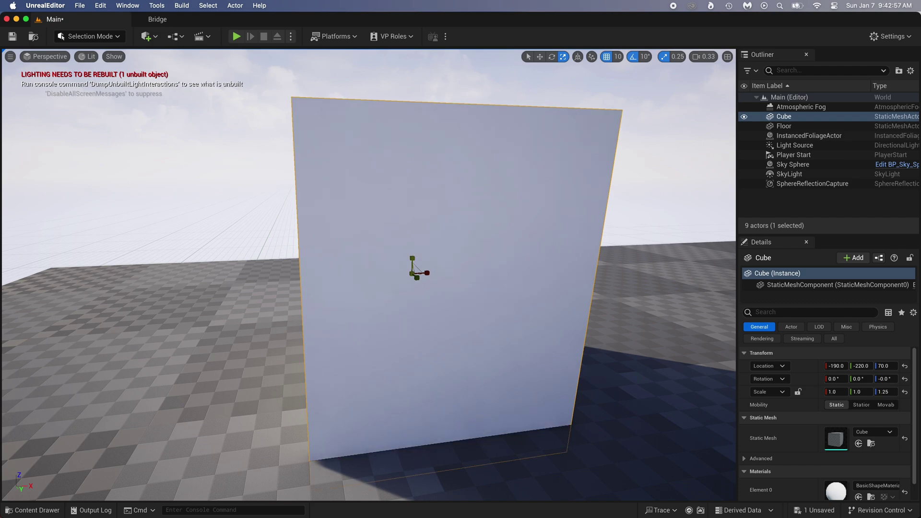
click(664, 57)
mouse_move(411, 258)
mouse_down()
mouse_move(411, 230)
mouse_move(413, 254)
mouse_move(414, 240)
mouse_up()
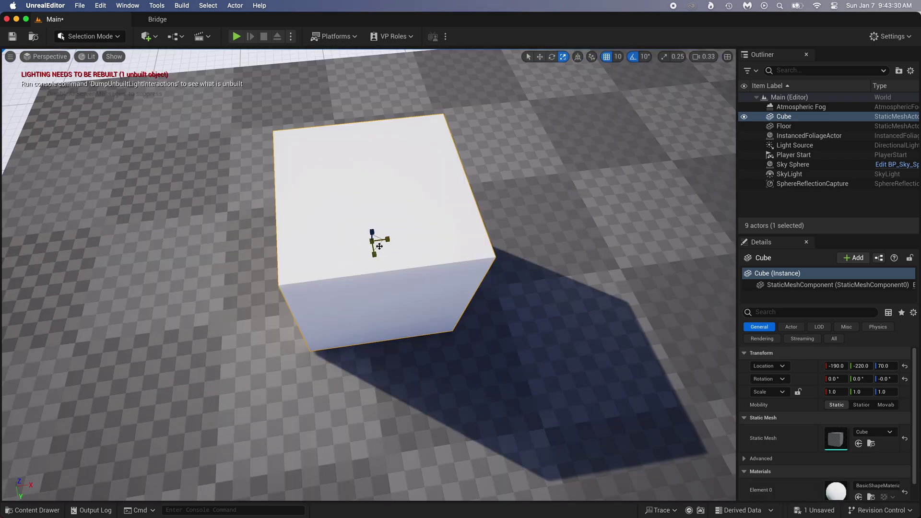
- Scale the cube freely in X and Y together to about 0.94 and shift it along X to -210
drag(379, 246, 467, 192)
right_drag(466, 192, 466, 137)
key(s)
right_drag(342, 250, 342, 258)
drag(366, 239, 329, 271)
- Add a sphere and place it beside the cube above the floor, at about X -10, Y -260, Z 100
click(145, 36)
mouse_move(173, 159)
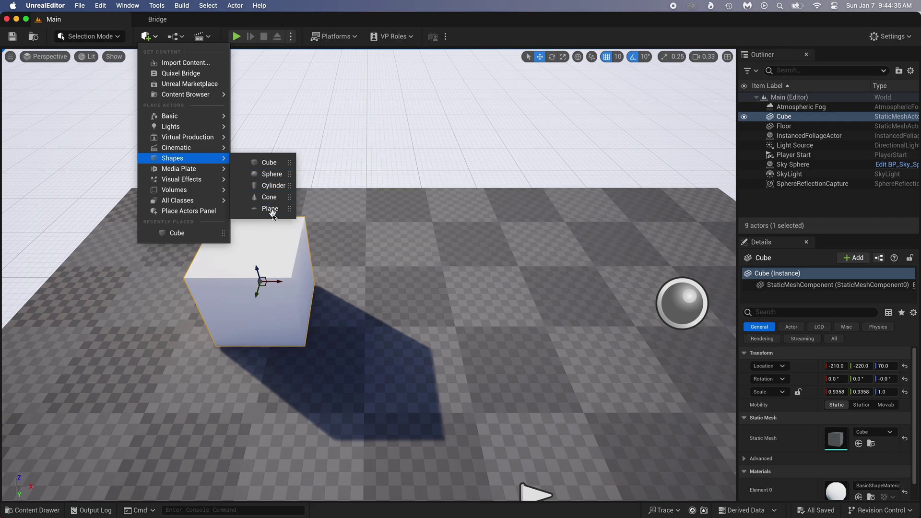
click(272, 174)
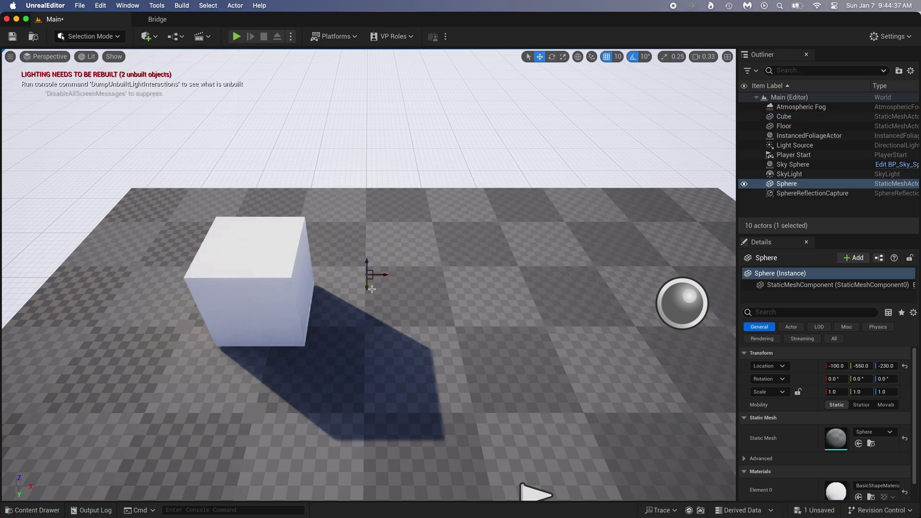
right_drag(369, 275, 288, 288)
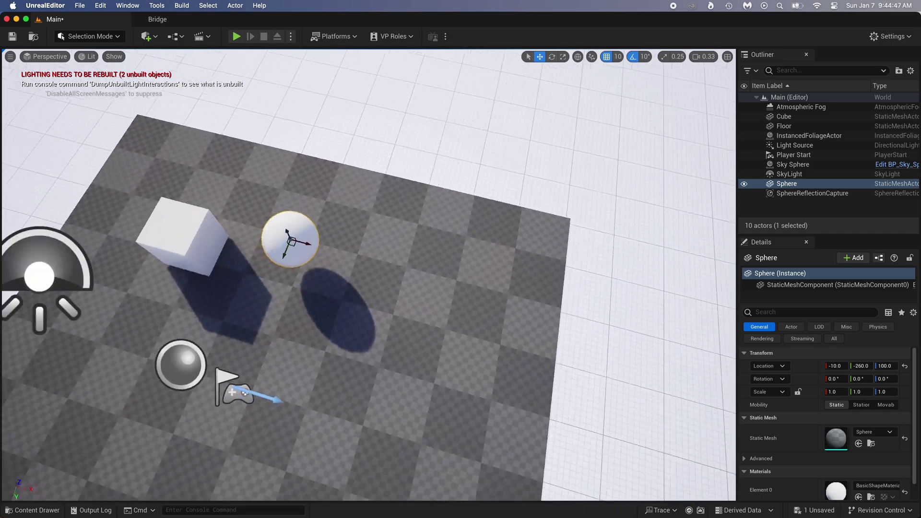
right_drag(368, 275, 408, 264)
alt+drag(289, 181, 170, 185)
right_drag(368, 274, 369, 274)
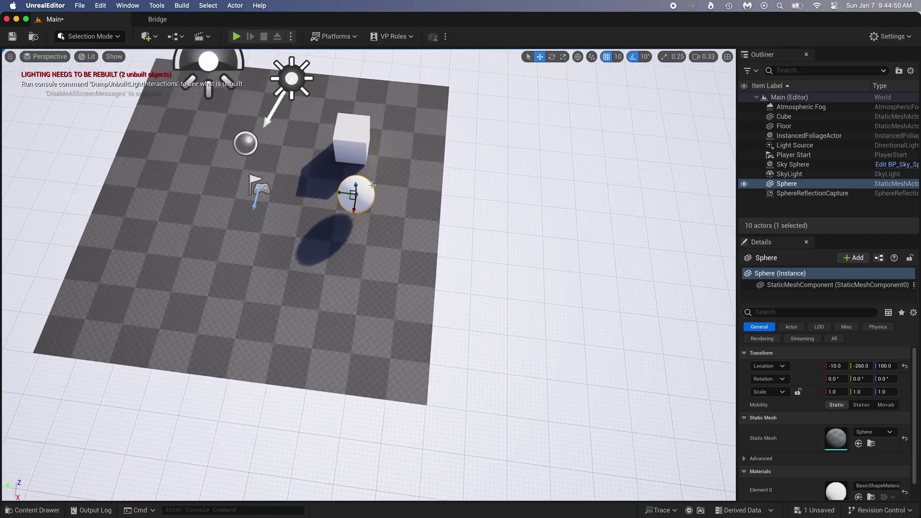
- Add a cylinder and move it down beside the sphere, to about X 150, Y -330, Z 70
click(153, 40)
mouse_move(185, 161)
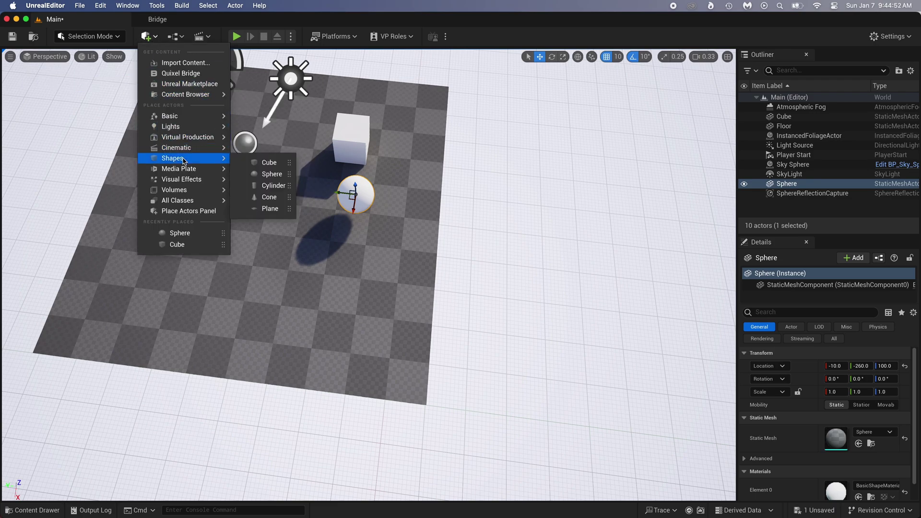
click(273, 186)
right_drag(384, 247, 384, 246)
right_drag(482, 212, 482, 212)
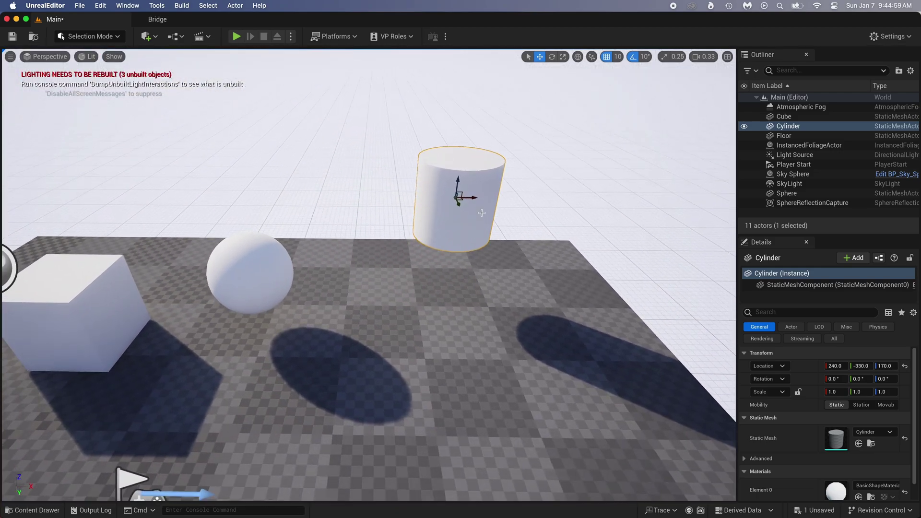
drag(459, 183, 177, 118)
- Add a cone beside the cylinder and a plane above the floor from the basic shapes
click(147, 36)
mouse_move(175, 159)
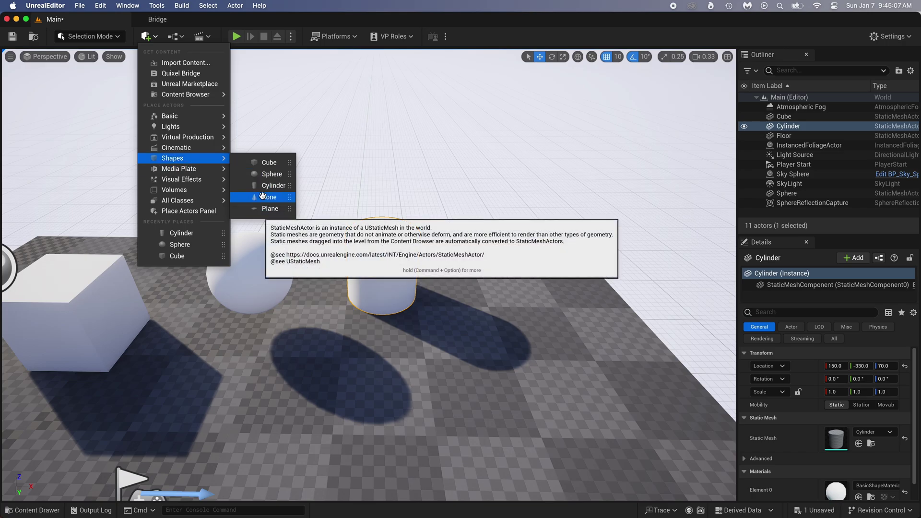
click(269, 208)
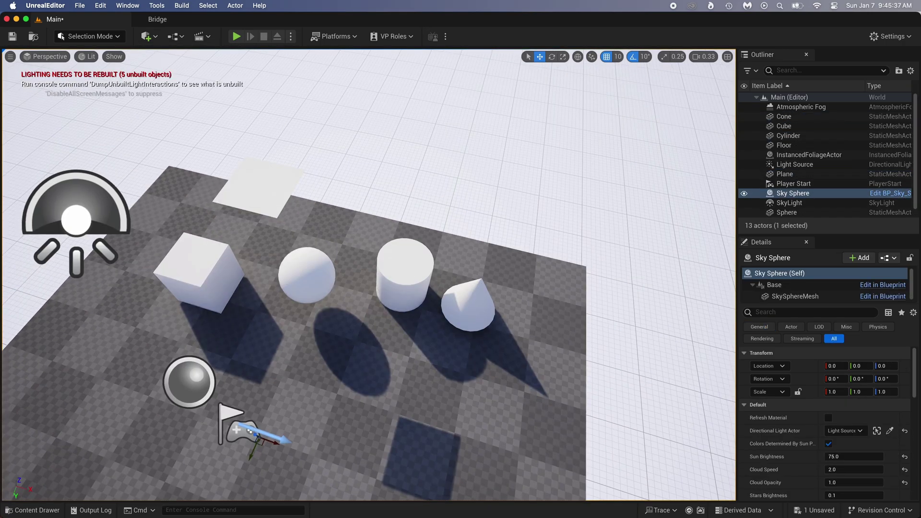
- Select the cone, cylinder, sphere and cube one after another in the viewport
right_drag(467, 282, 475, 259)
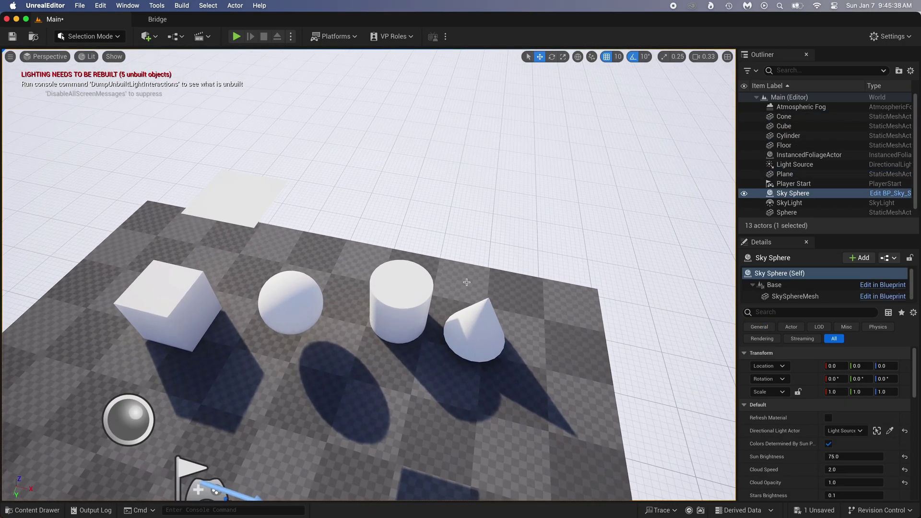
click(475, 324)
click(402, 291)
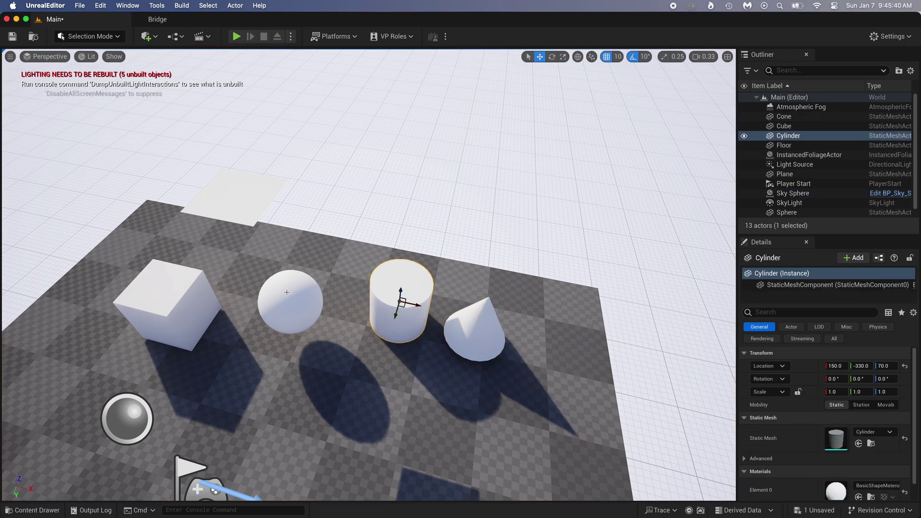
click(275, 294)
click(175, 309)
- Delete the cone, cylinder, sphere, plane and cube from the level
click(521, 305)
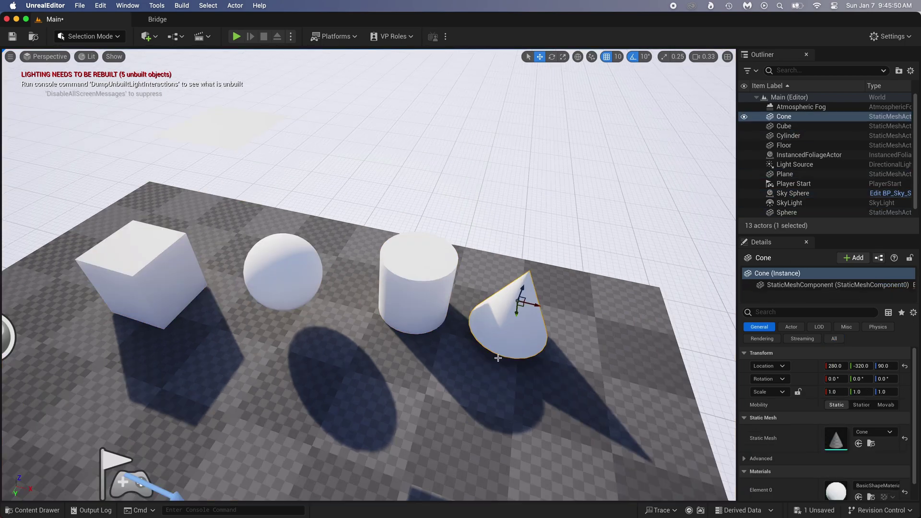
key(Delete)
click(430, 287)
key(Delete)
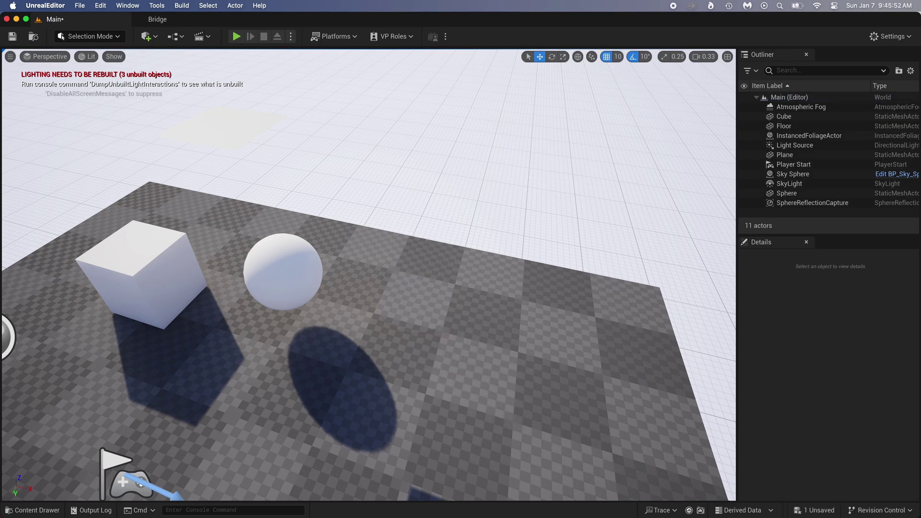
click(318, 268)
key(Delete)
click(233, 139)
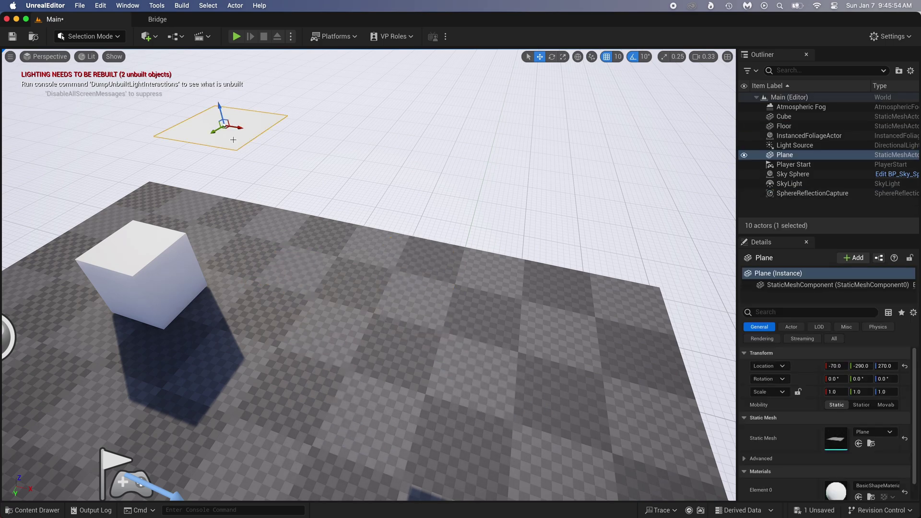
key(Delete)
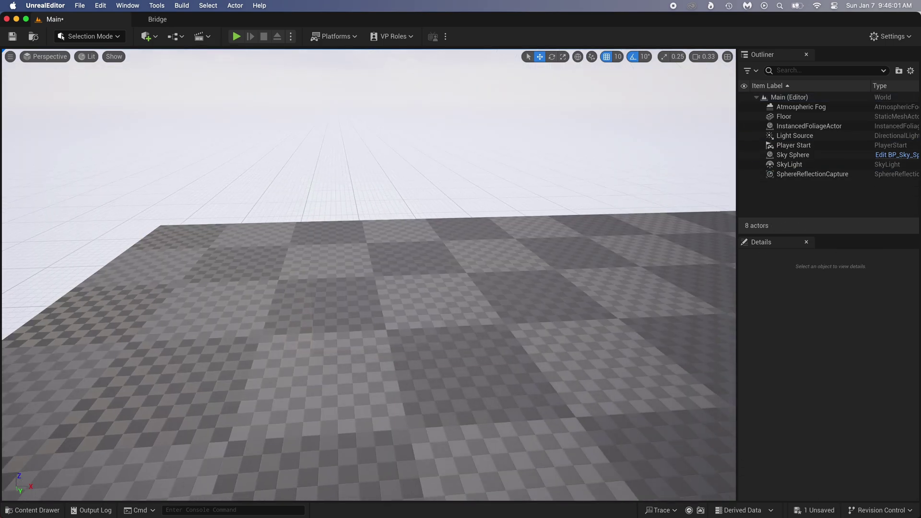
scroll(227, 76, down, 10)
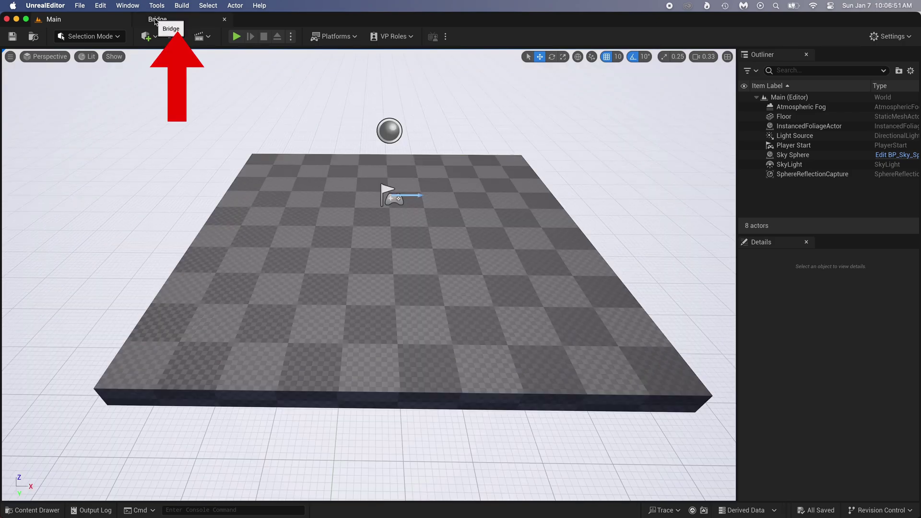
- Open Quixel Bridge and browse its home page down to the latest collections
click(179, 24)
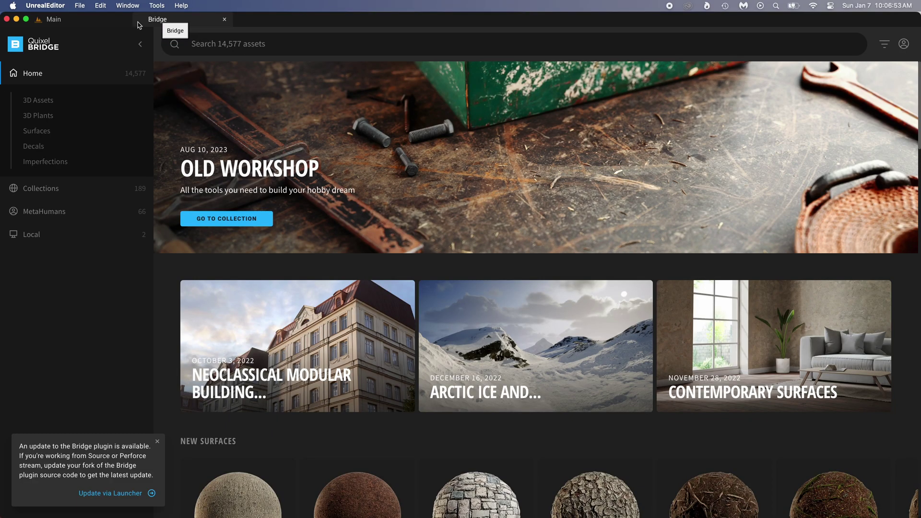
scroll(187, 355, down, 10)
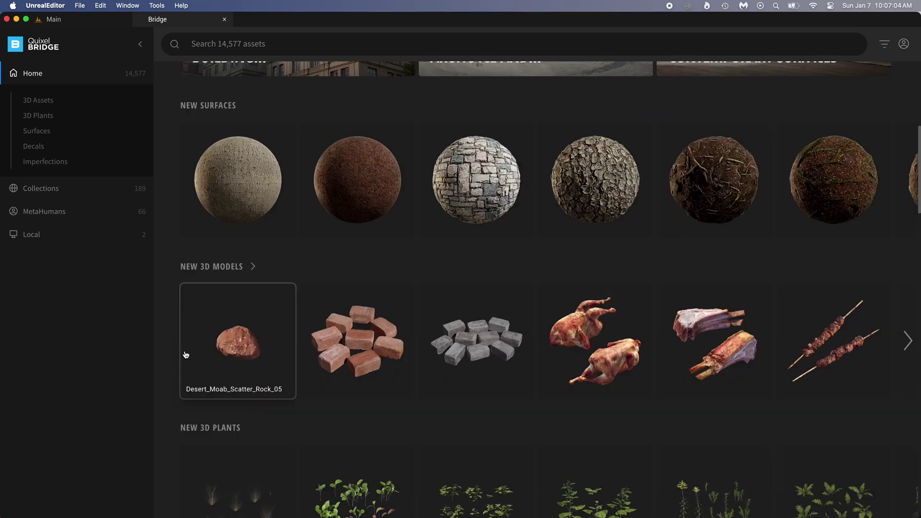
scroll(329, 365, up, 2)
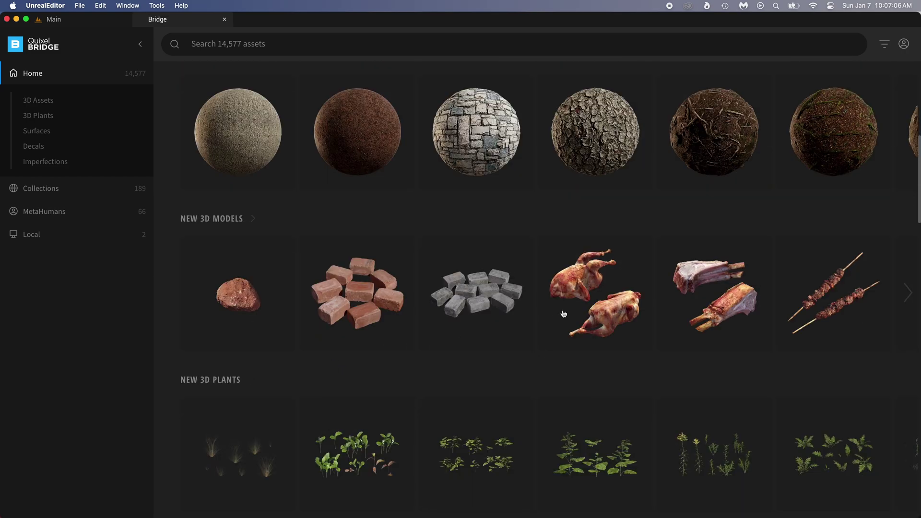
scroll(508, 379, down, 6)
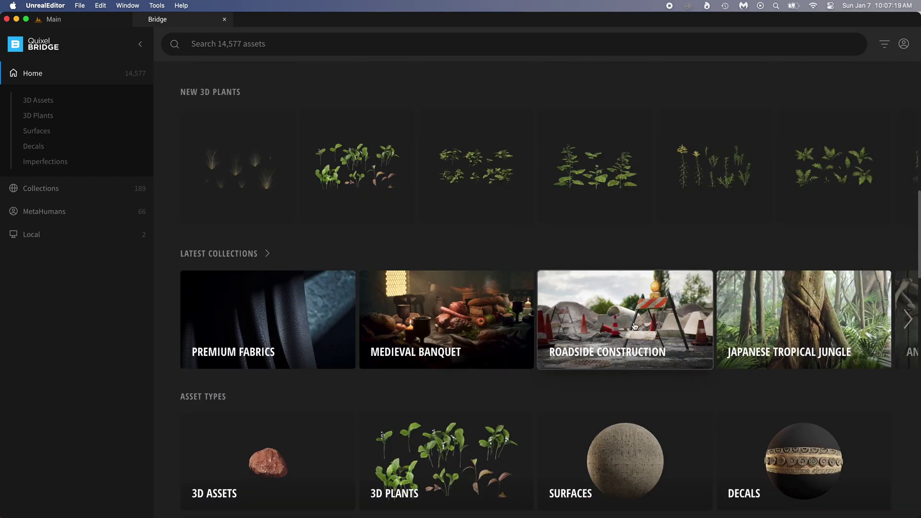
- Open the Roadside Construction collection and select the Metal Barricade asset without the cone or concrete items
click(634, 326)
scroll(634, 323, down, 5)
scroll(547, 334, up, 1)
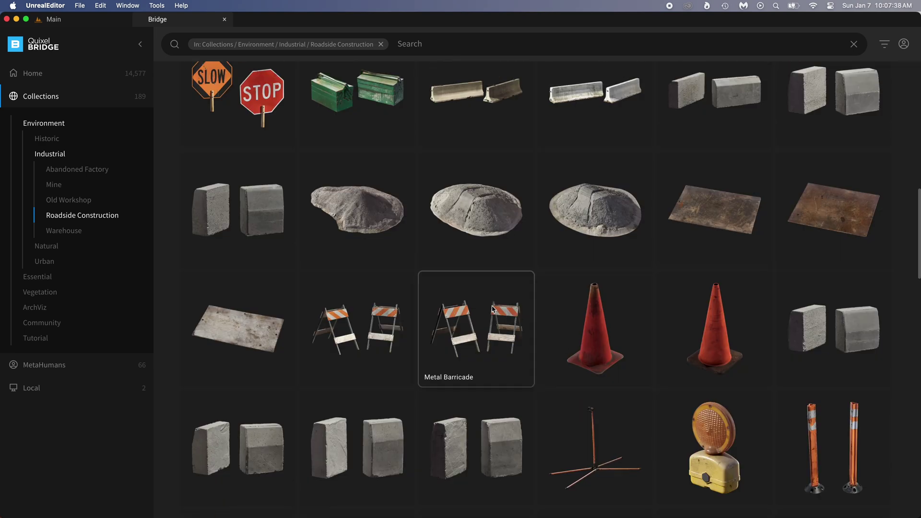
click(478, 323)
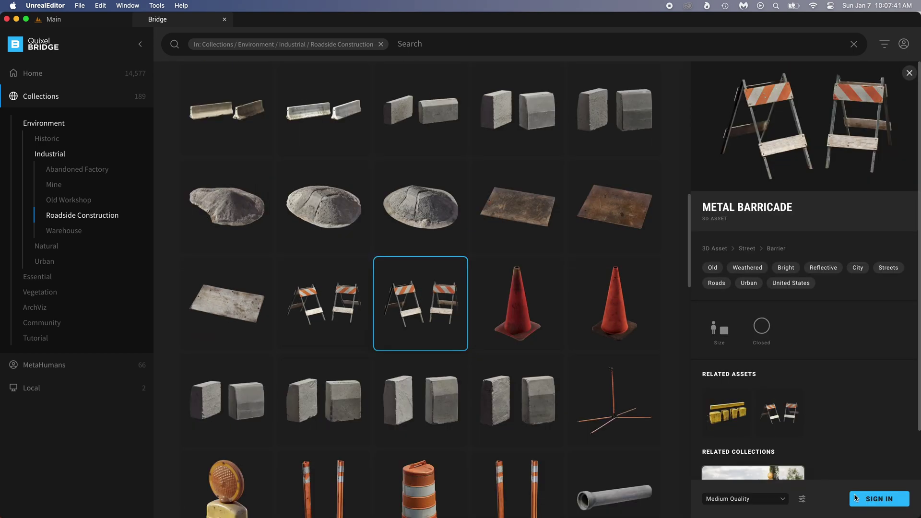
- Sign in to Bridge and download the Metal Barricade asset in Medium Quality
click(880, 500)
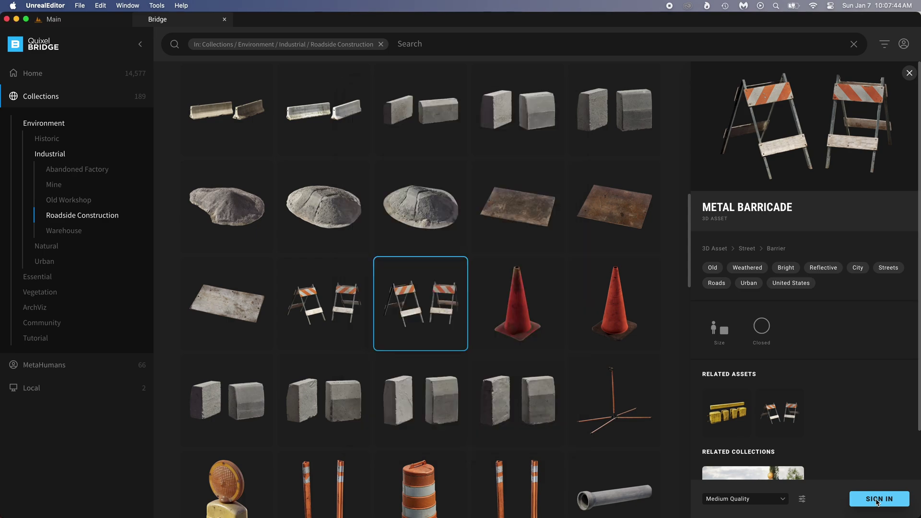
click(742, 499)
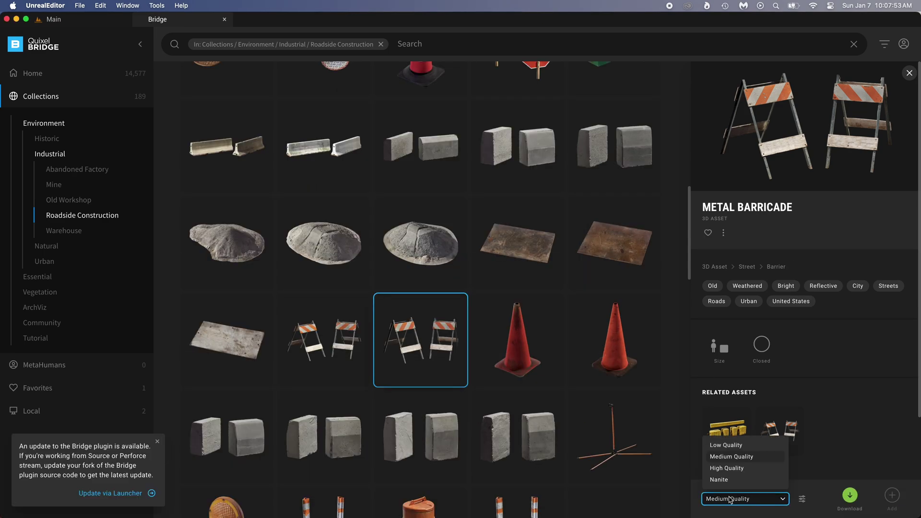
click(724, 458)
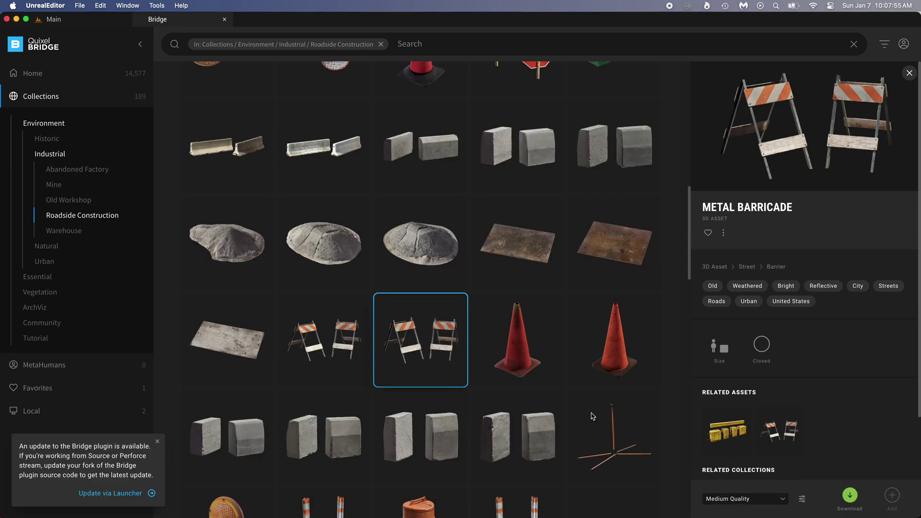
click(457, 303)
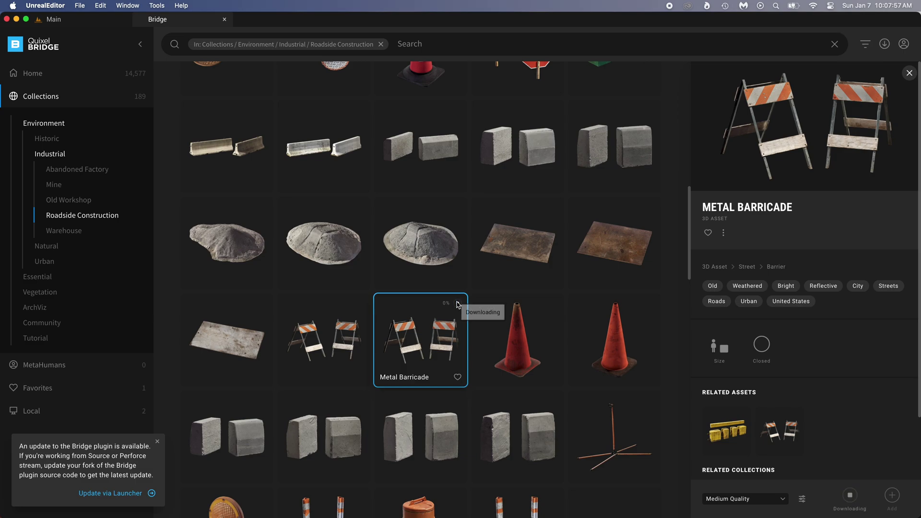
- Download the striped Traffic Cone in Medium Quality and export both the Metal Barricade and the Traffic Cone to the project
scroll(437, 316, up, 5)
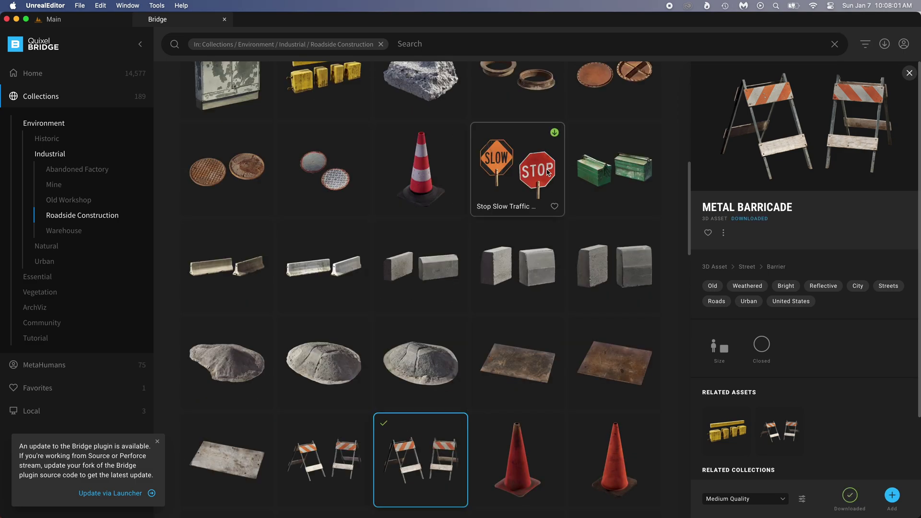
click(426, 169)
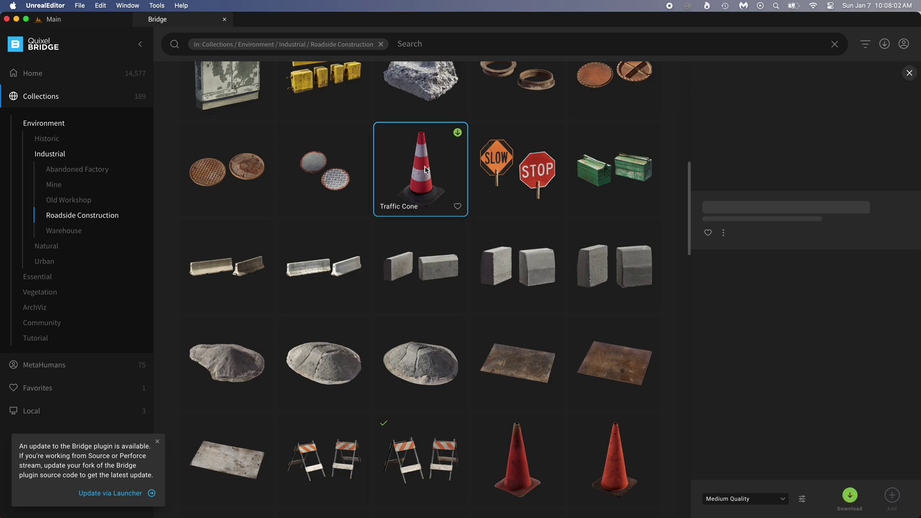
click(458, 133)
click(458, 424)
click(458, 133)
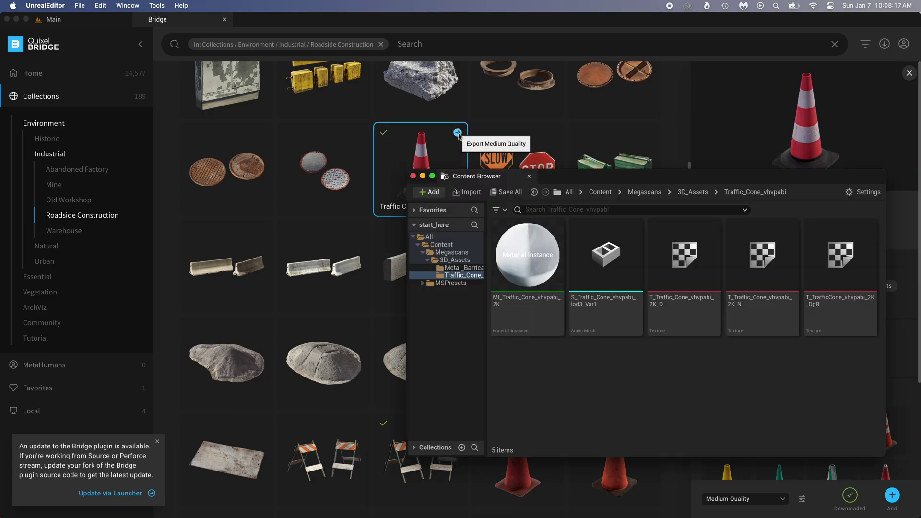
- Close the floating Content Browser with the exported cone assets and return to the Main level
drag(568, 177, 561, 181)
click(599, 269)
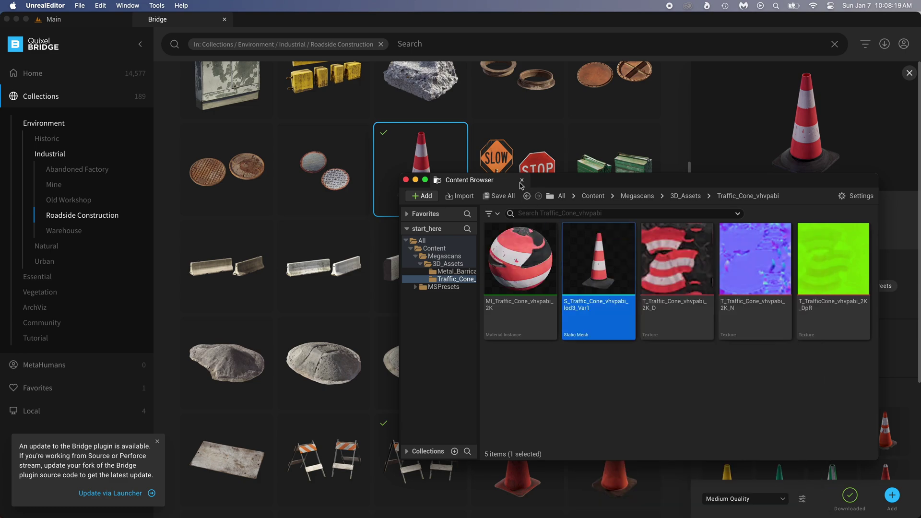
click(522, 181)
click(386, 462)
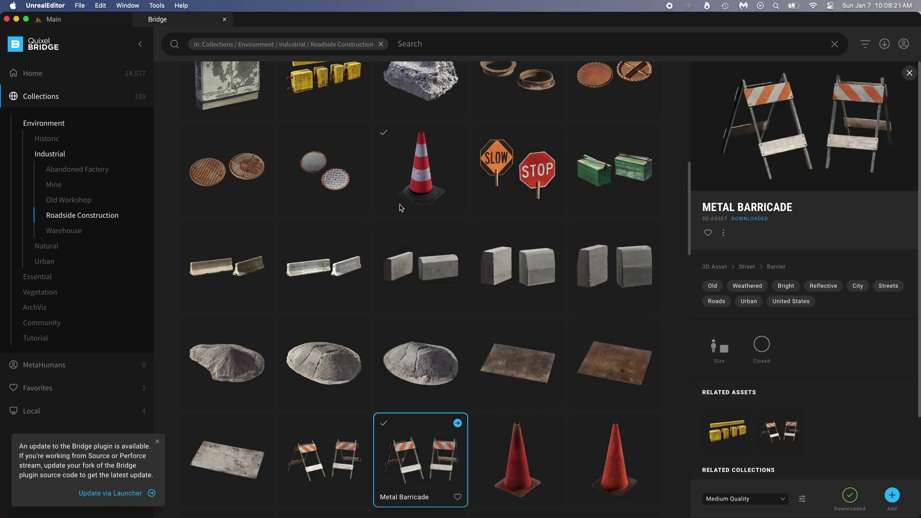
click(402, 189)
click(88, 22)
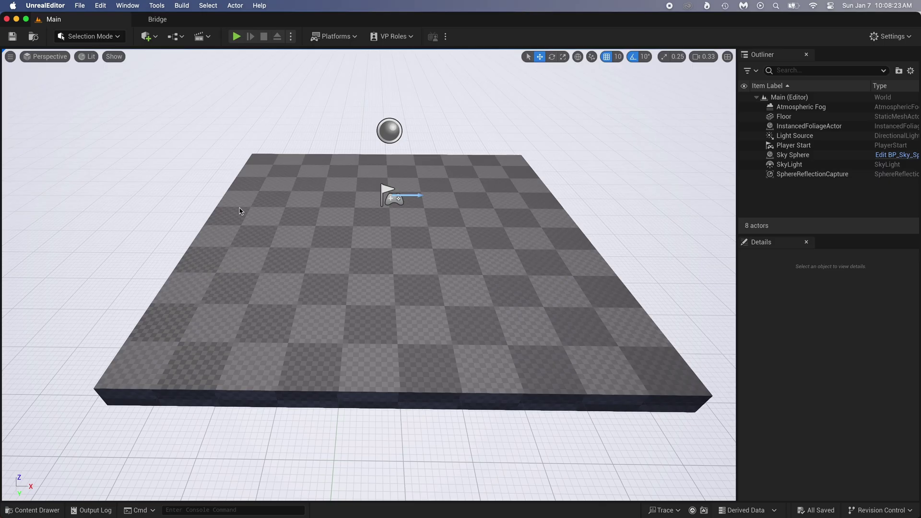
- Show the project content and open the 3D_Assets folder inside Megascans
right_drag(456, 281, 443, 231)
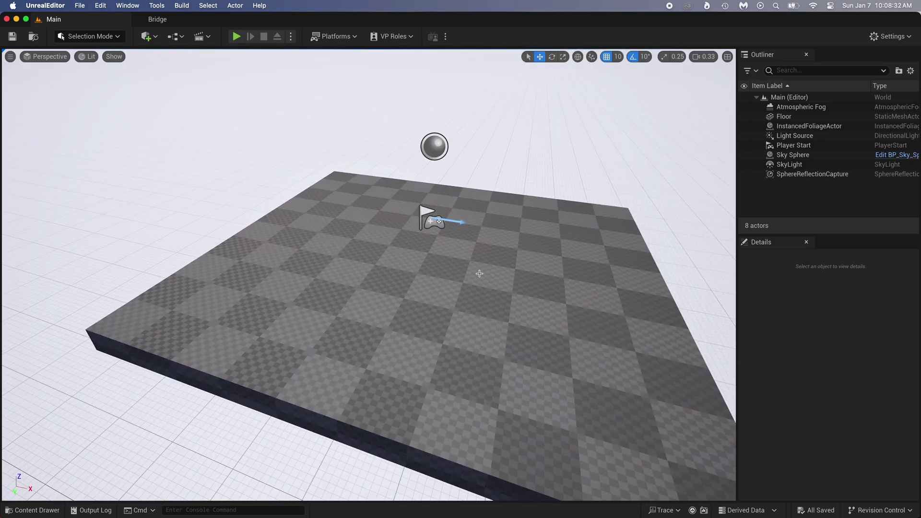
key(ctrl+space)
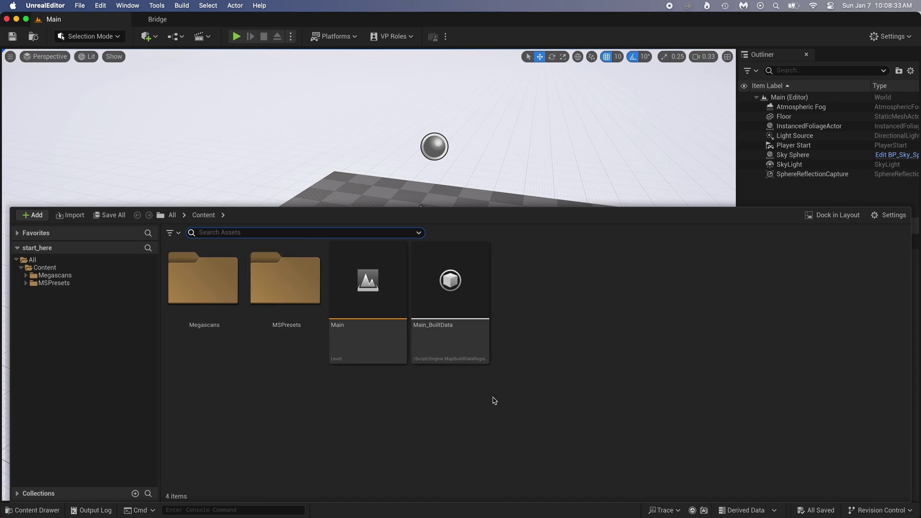
double_click(216, 335)
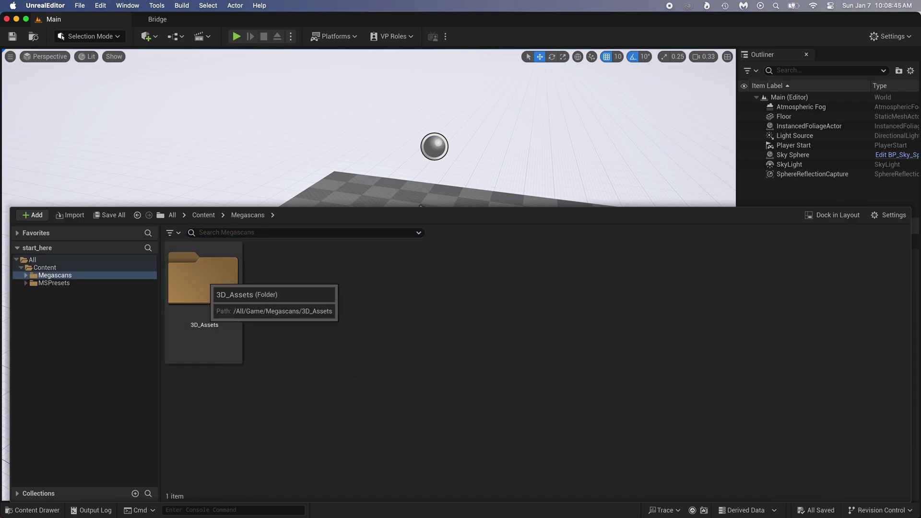
click(205, 284)
double_click(206, 276)
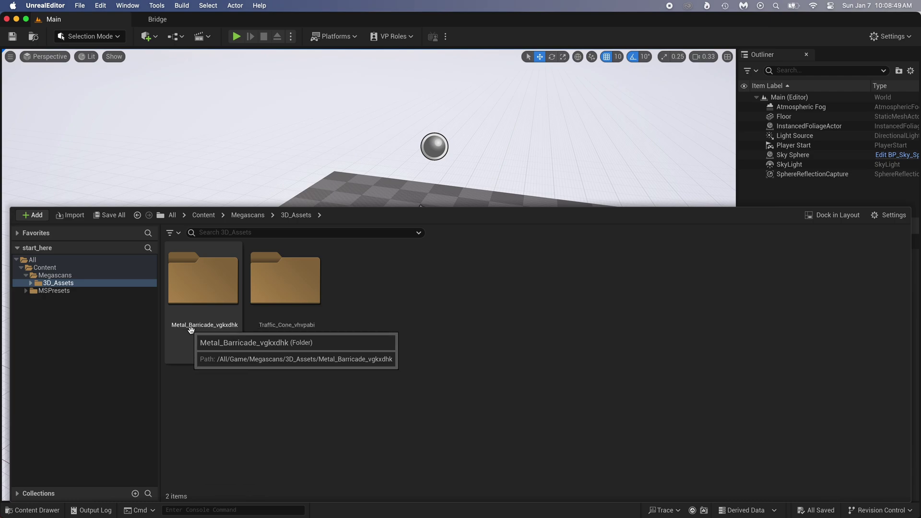
- Place the Metal Barricade mesh on the floor at about X -200, Y 20 and the Traffic Cone mesh at about X -30, Y 60
click(289, 335)
click(202, 311)
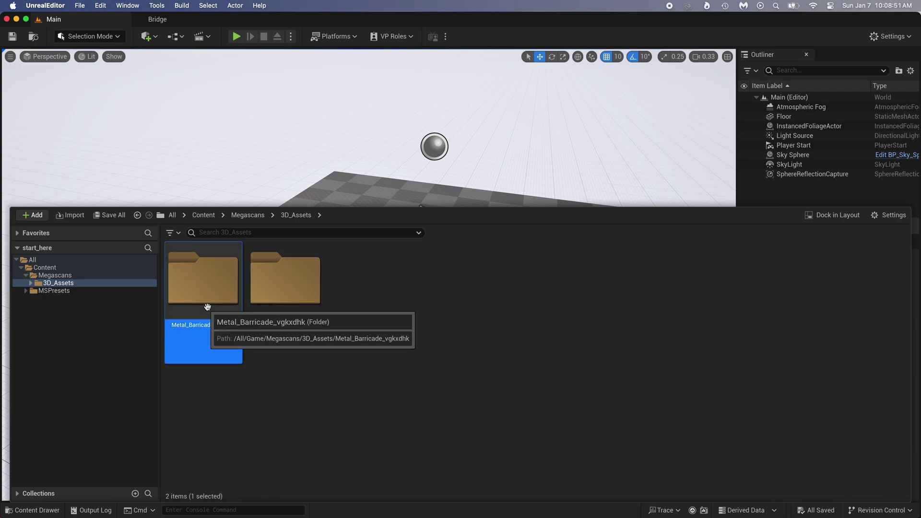
double_click(205, 295)
drag(285, 276, 352, 244)
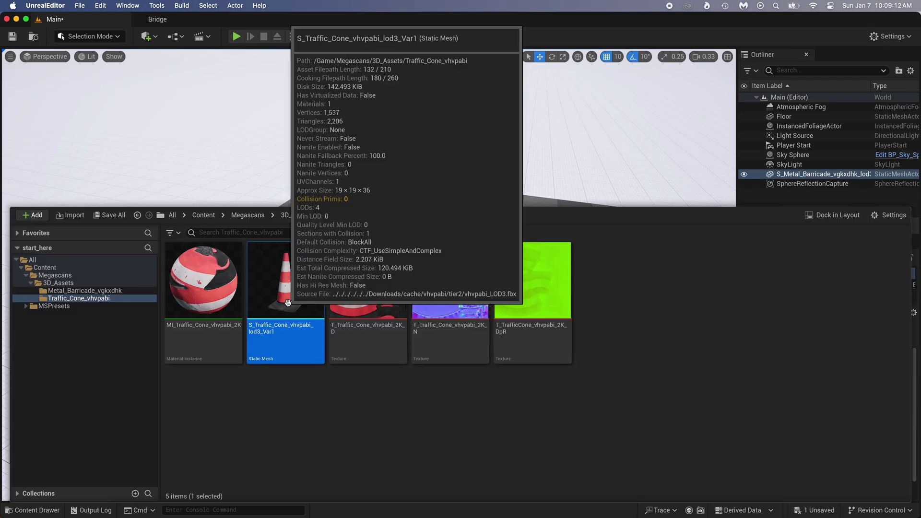
drag(286, 288, 366, 256)
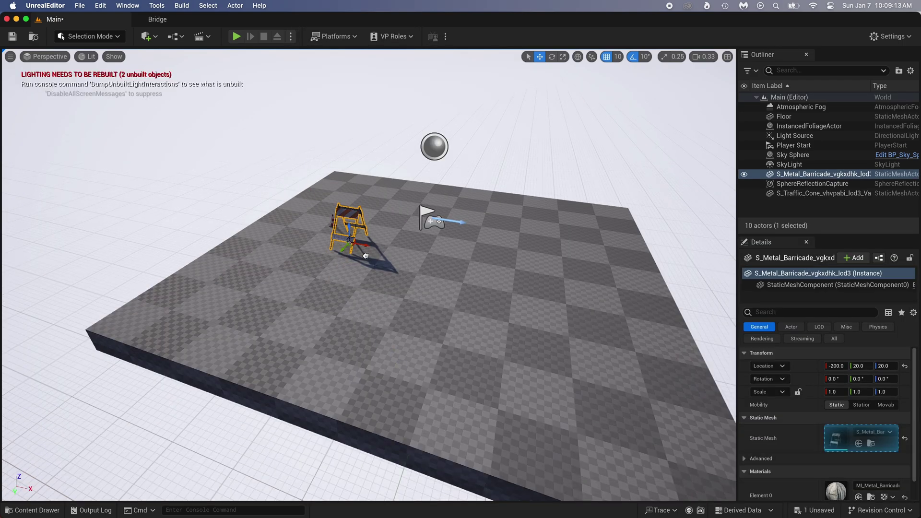
drag(427, 267, 411, 263)
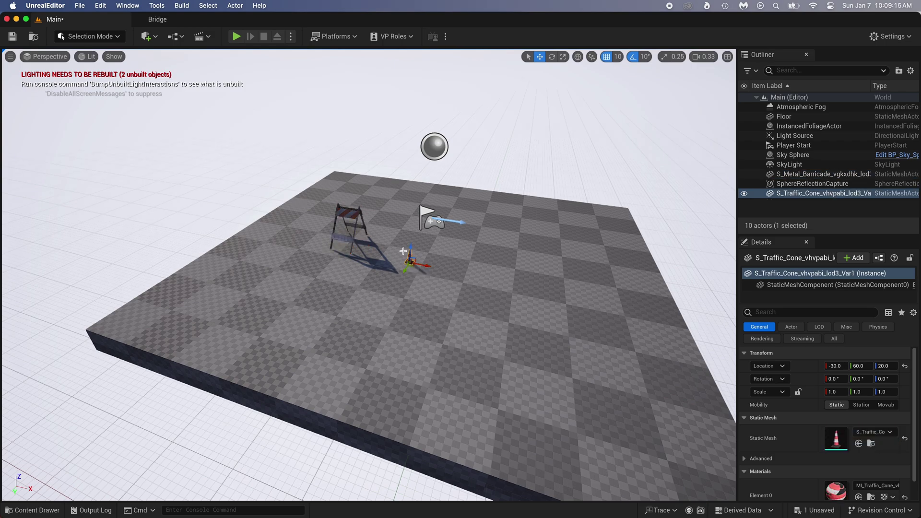
- Reopen the Content Drawer and go up from the Traffic Cone folder to the top-level Content folder
key(ctrl+space)
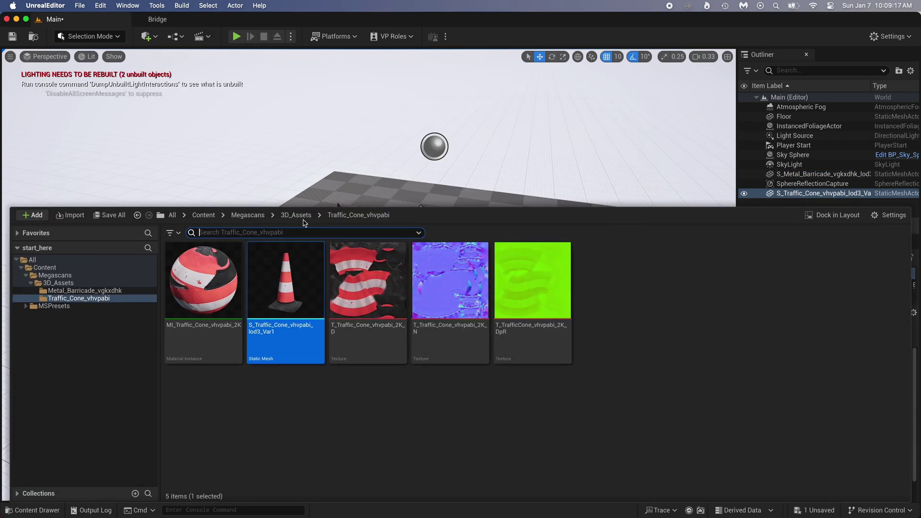
click(296, 215)
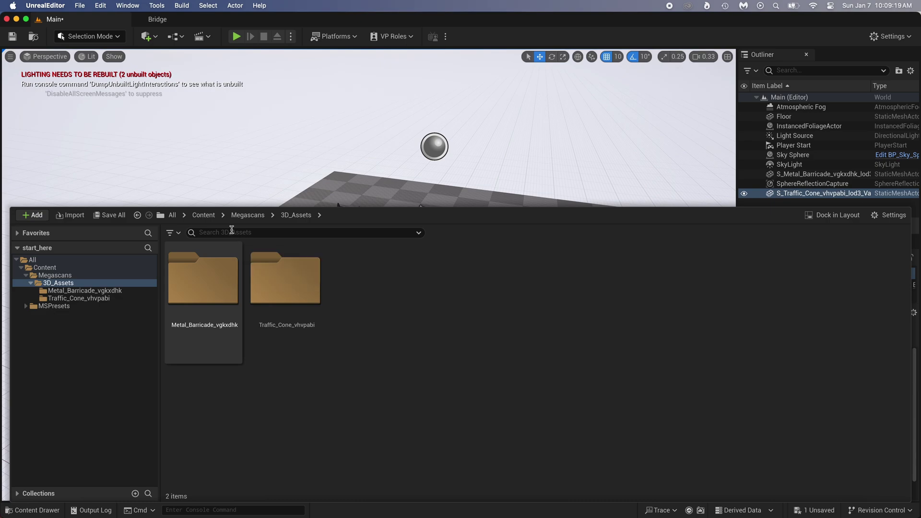
click(203, 215)
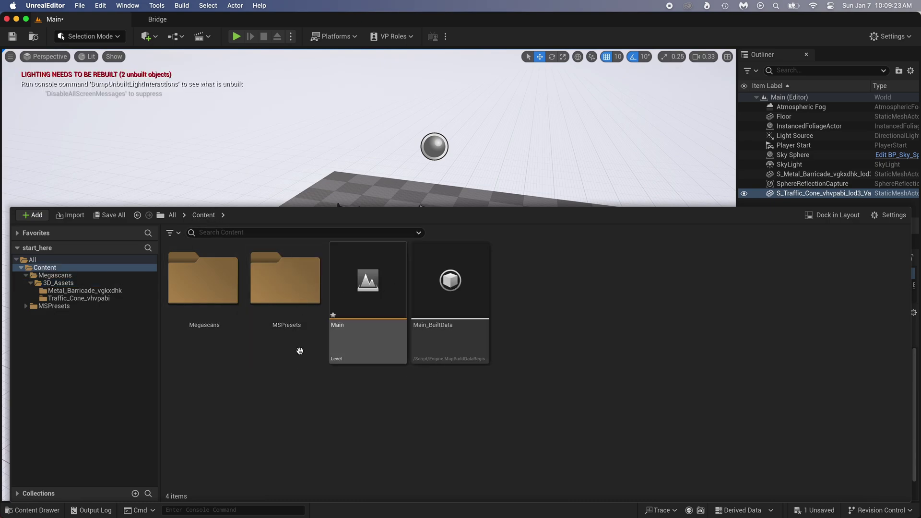
- Practise closing and reopening the Content Drawer several times
click(45, 510)
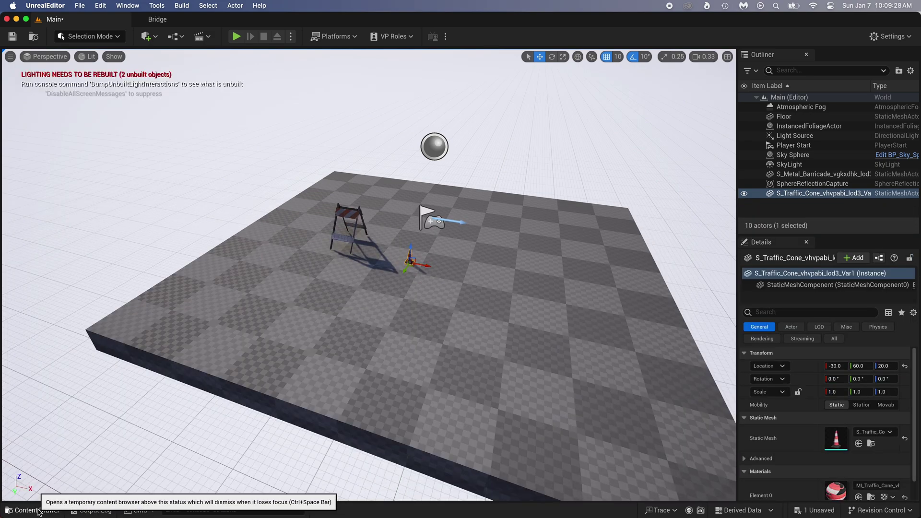
click(38, 512)
click(38, 512)
click(39, 511)
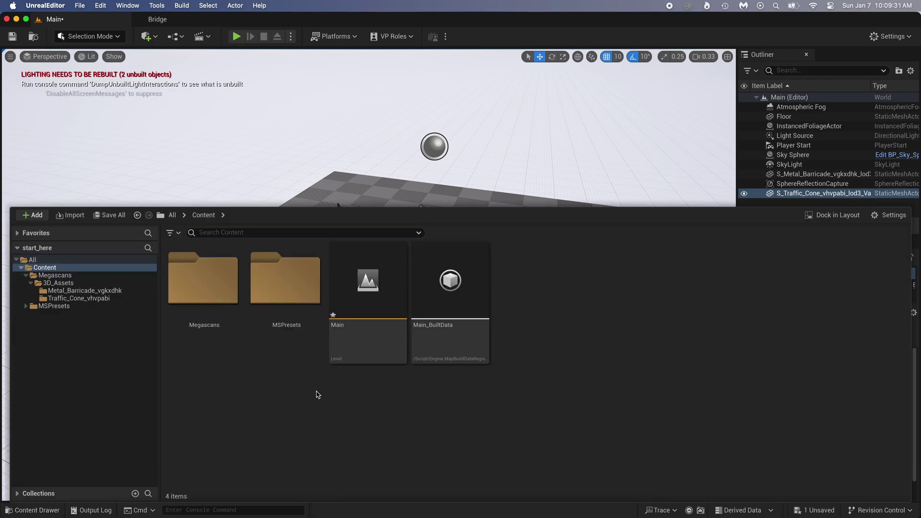
key(ctrl+space)
key(ctrl+space)
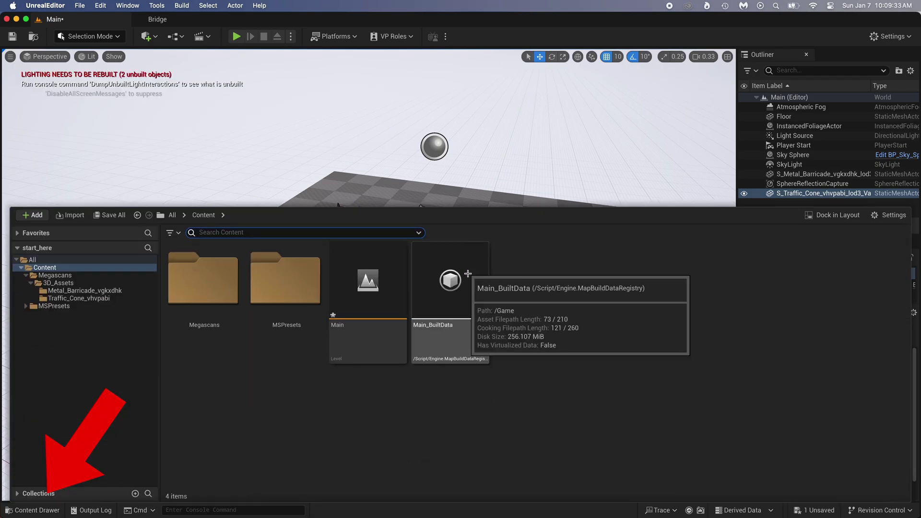
key(ctrl+space)
key(ctrl+space)
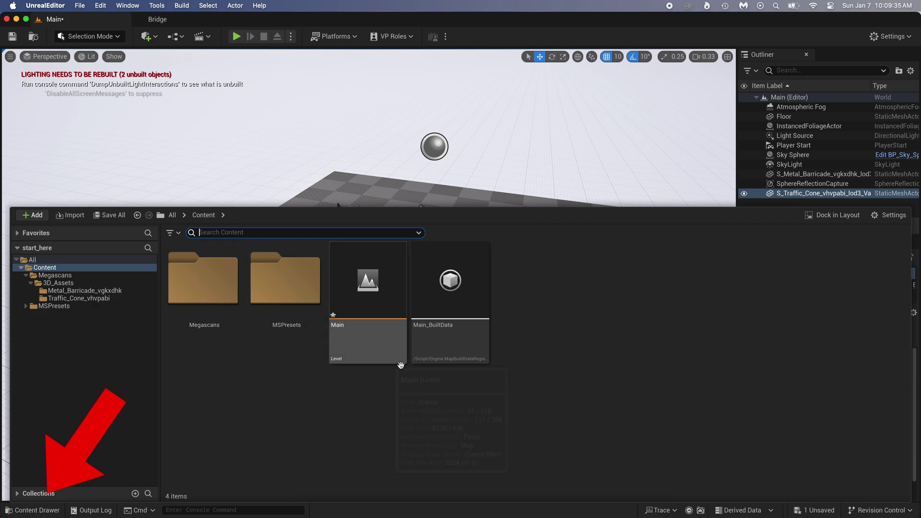
click(377, 344)
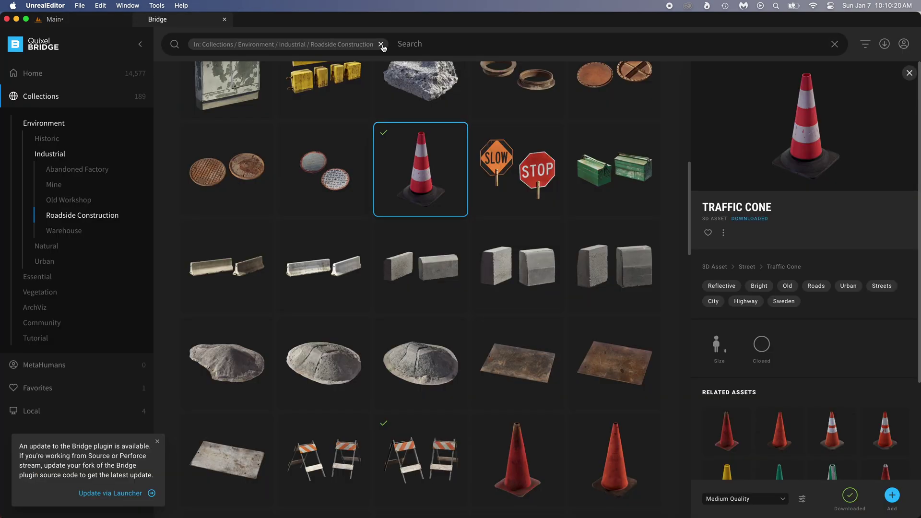
- Clear Bridge's Roadside Construction filter, close the asset details, and search all assets for "traffic cone"
click(381, 45)
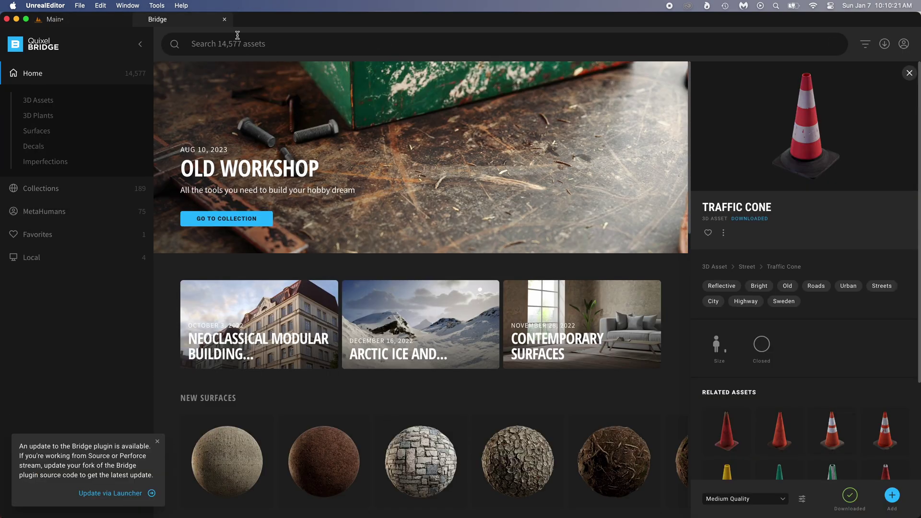
click(910, 73)
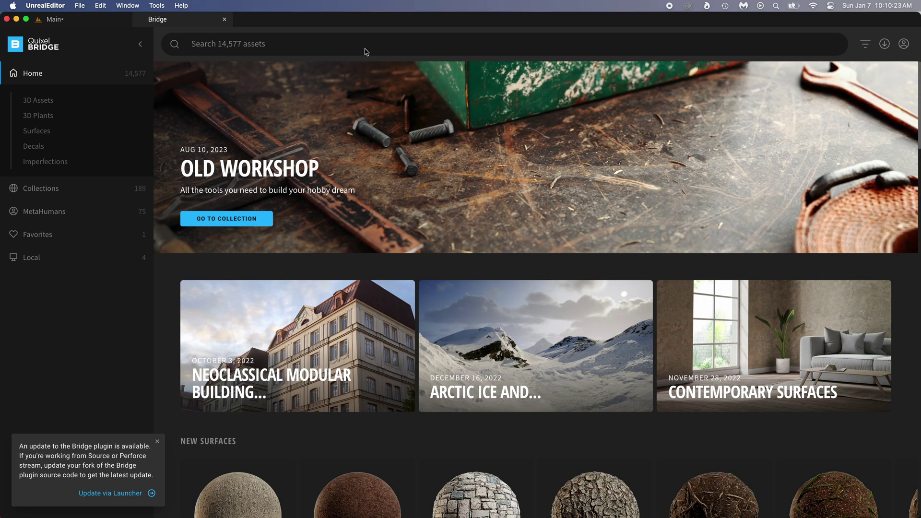
click(321, 42)
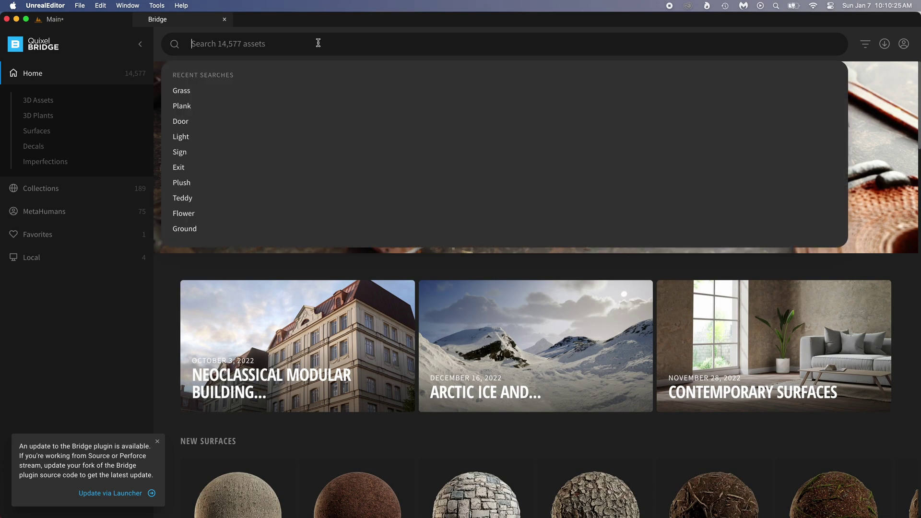
text(t)
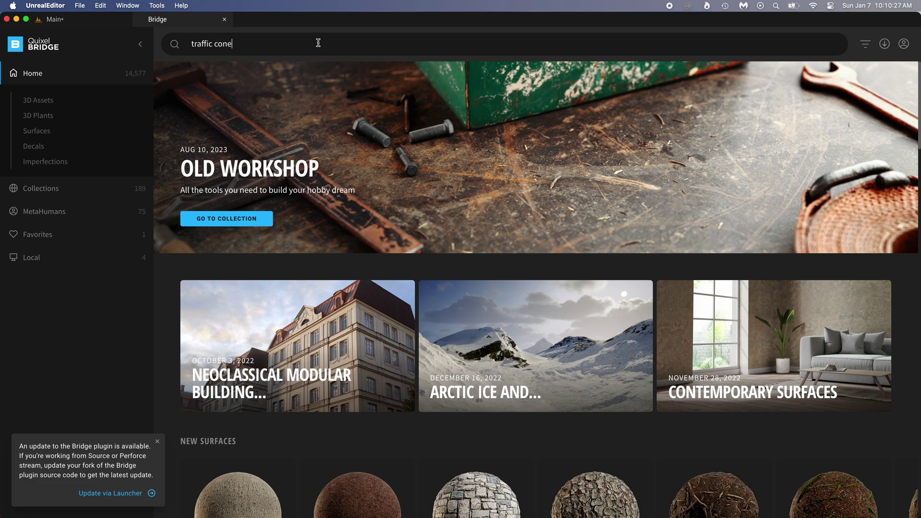
text(raffic cone)
key(Return)
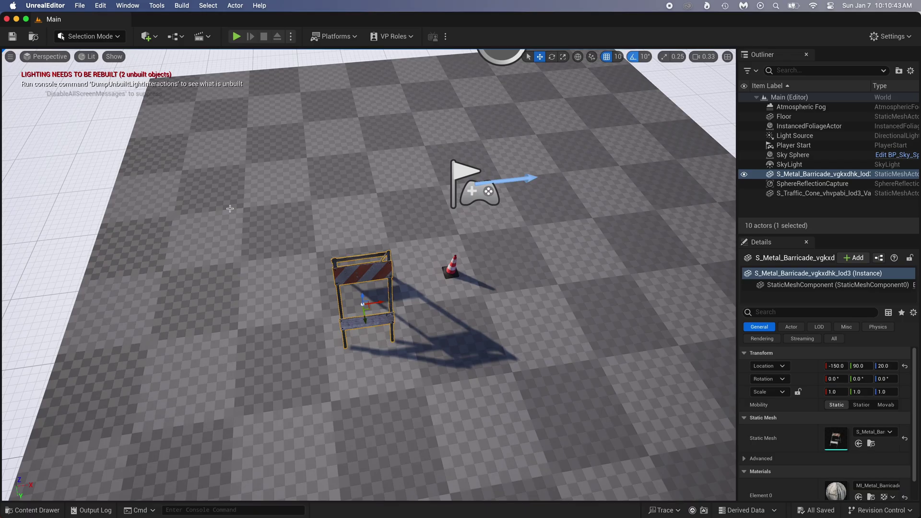
- Reopen Quixel Bridge from the project's top-level Content folder using Add Quixel Content
key(ctrl+space)
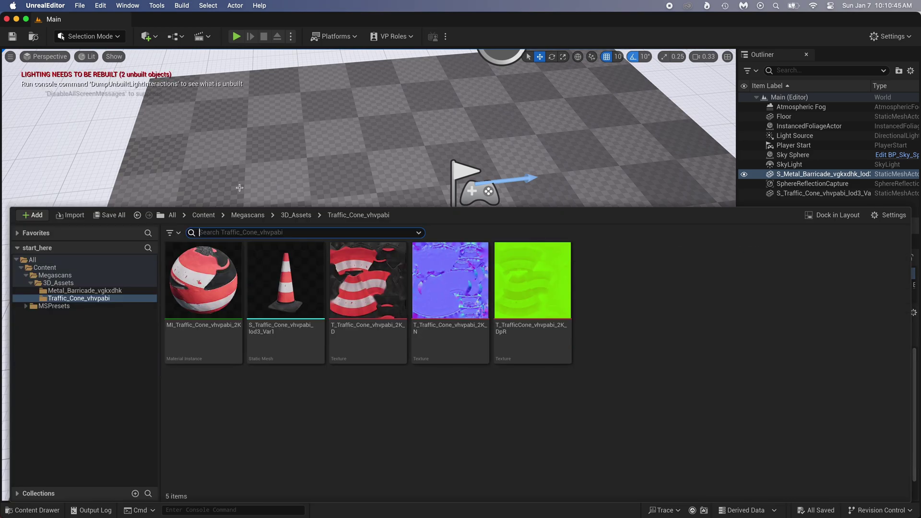
click(203, 215)
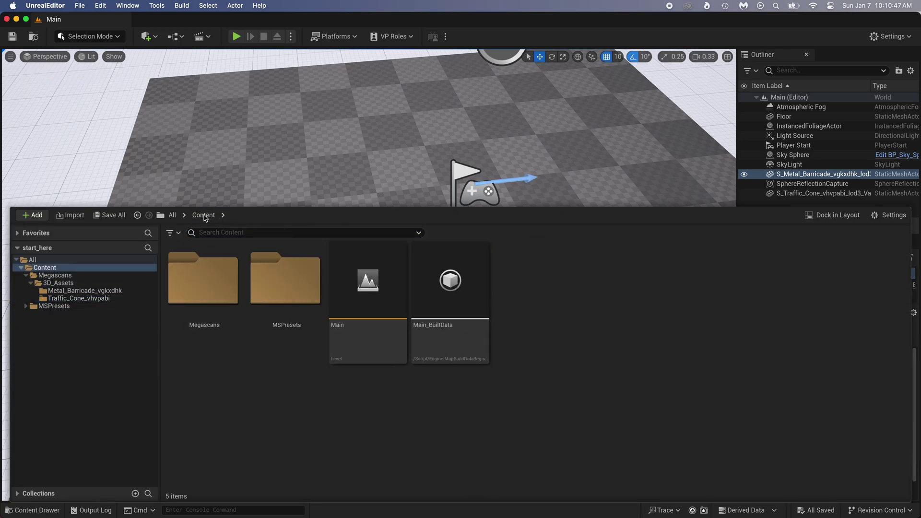
right_click(549, 325)
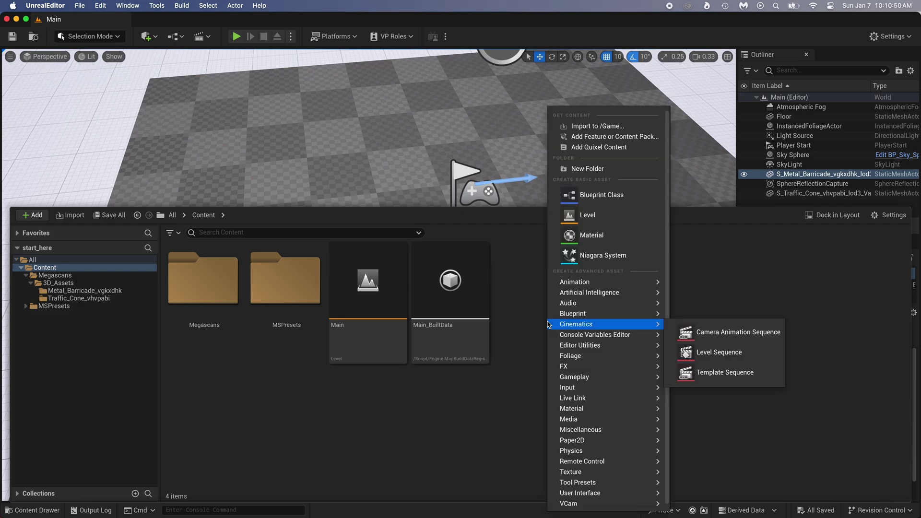
click(600, 152)
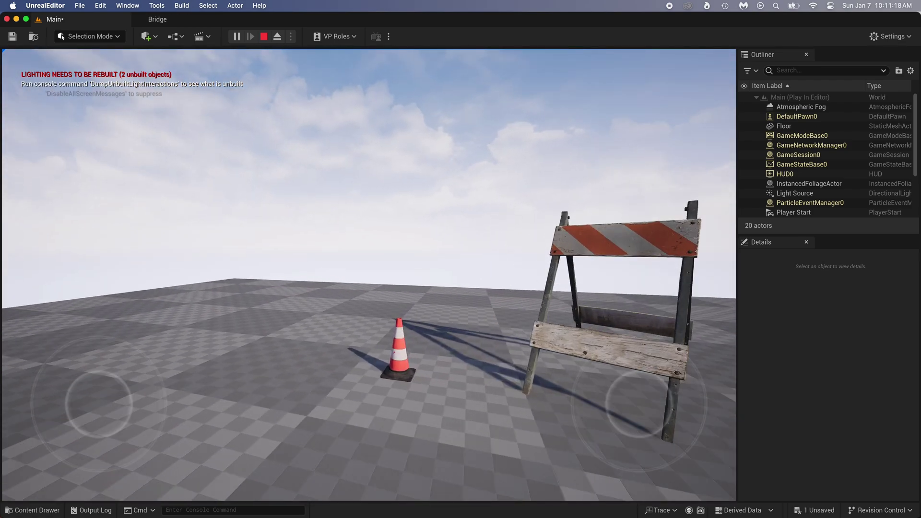
- Stop the play session and delete the Player Start from the level
key(Escape)
key(Delete)
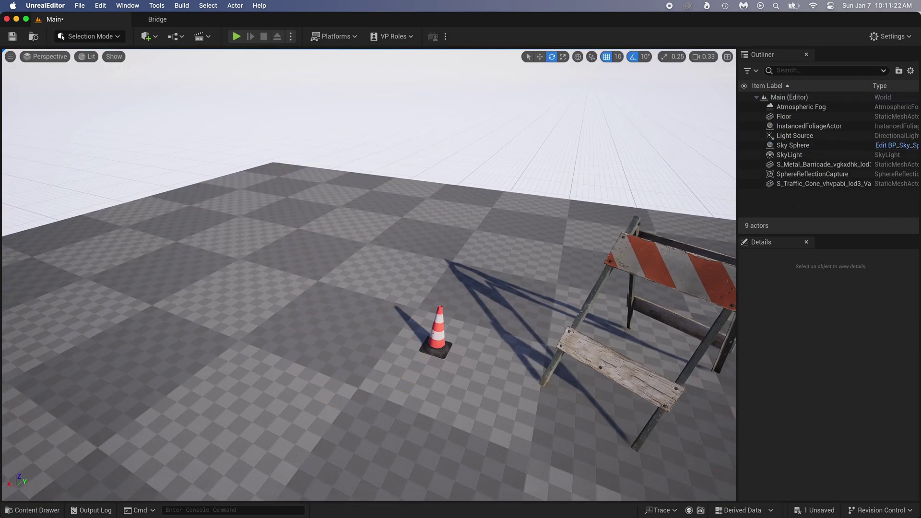
- Select the Metal Barricade and move it farther back across the floor
right_drag(368, 275, 537, 307)
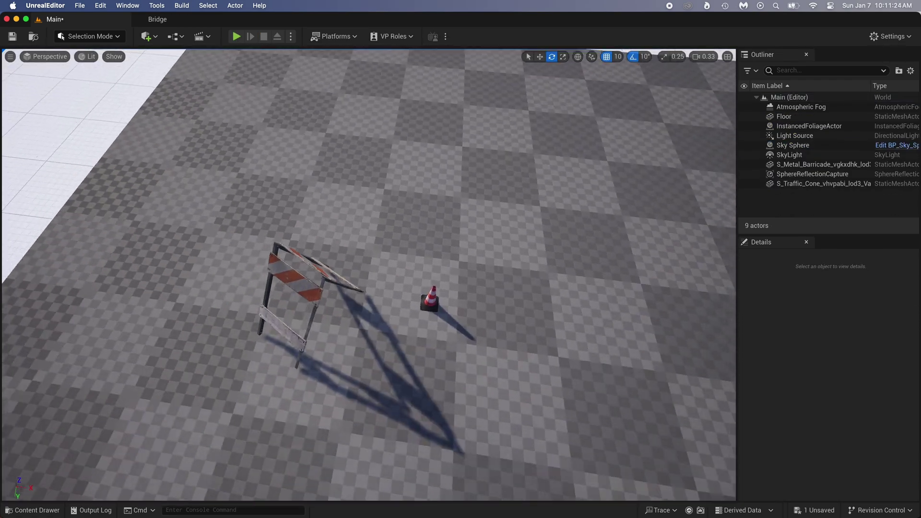
right_drag(417, 168, 409, 183)
click(319, 268)
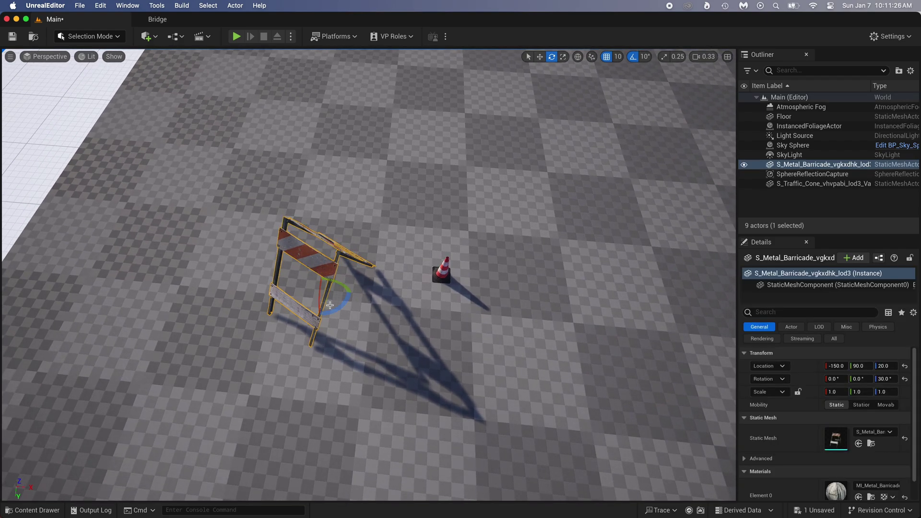
drag(328, 296, 372, 245)
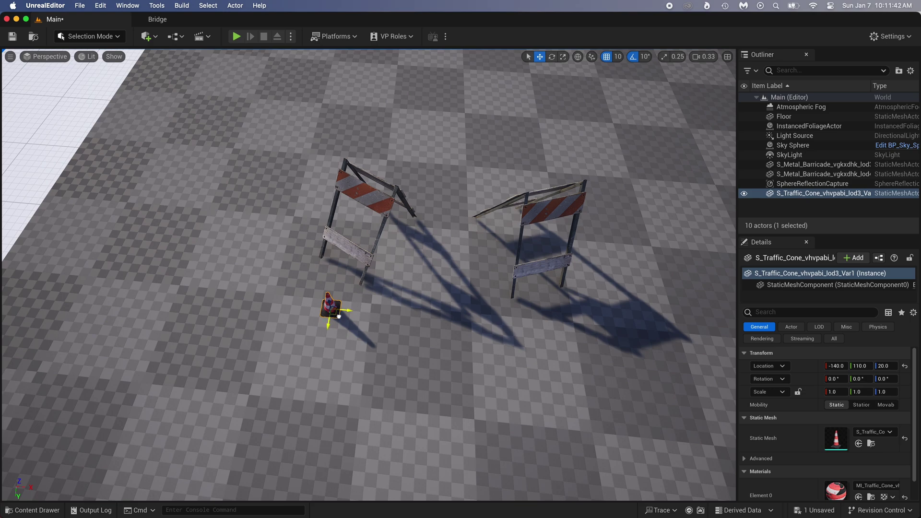
- Duplicate the traffic cone repeatedly, spacing the copies out in a line in front of the barricades
alt+drag(338, 316, 365, 336)
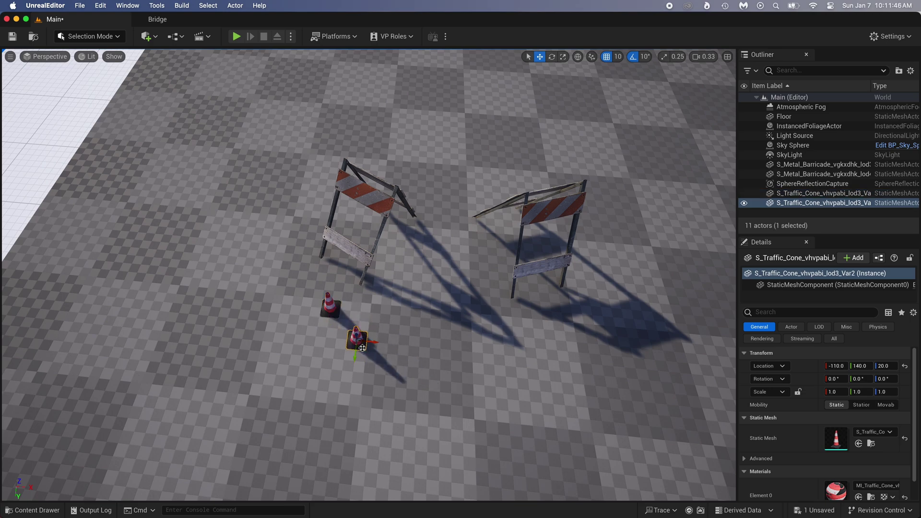
alt+drag(423, 353, 403, 368)
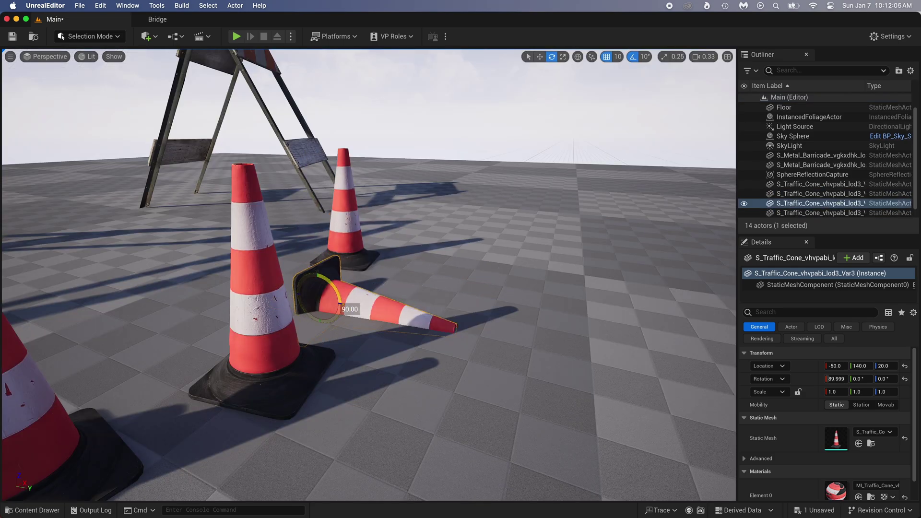
- With position snapping off and camera speed at 0.1, lower and tilt the tipped-over cone until it rests on the floor
click(606, 56)
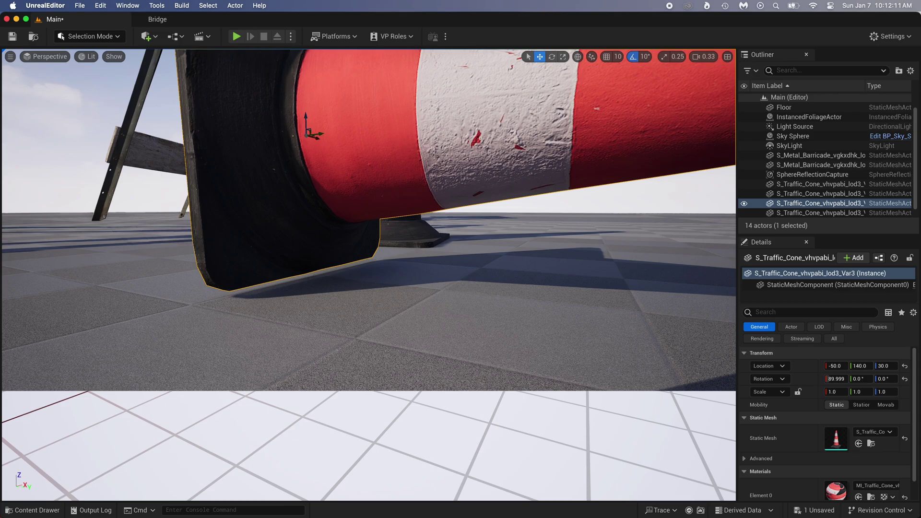
click(703, 57)
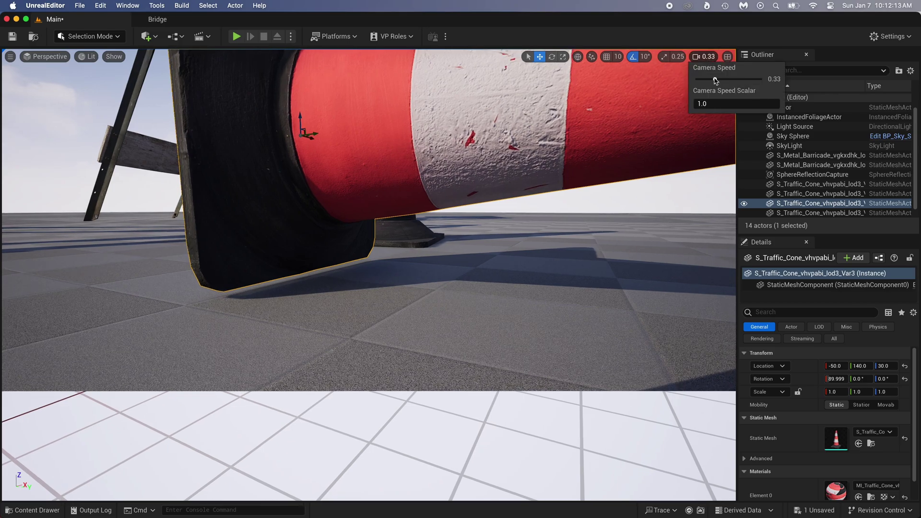
drag(715, 82, 703, 82)
right_drag(465, 249, 465, 249)
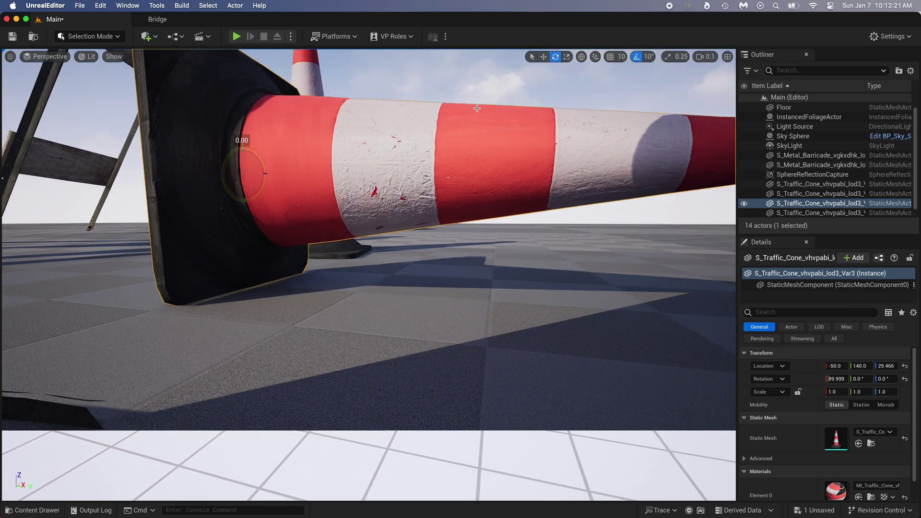
drag(263, 182, 250, 185)
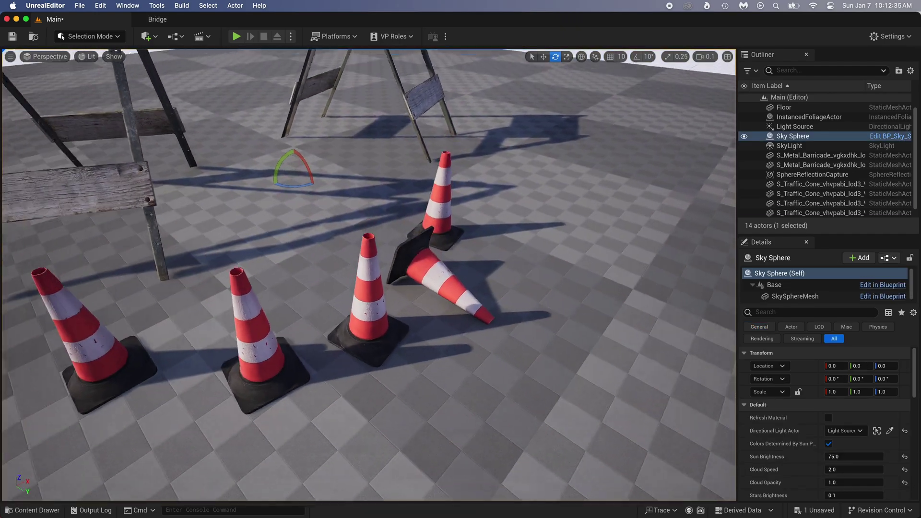
- Add a sphere on the empty floor beside the barricades and apply the MI_Trampled_Snow material to it
right_drag(369, 275, 335, 278)
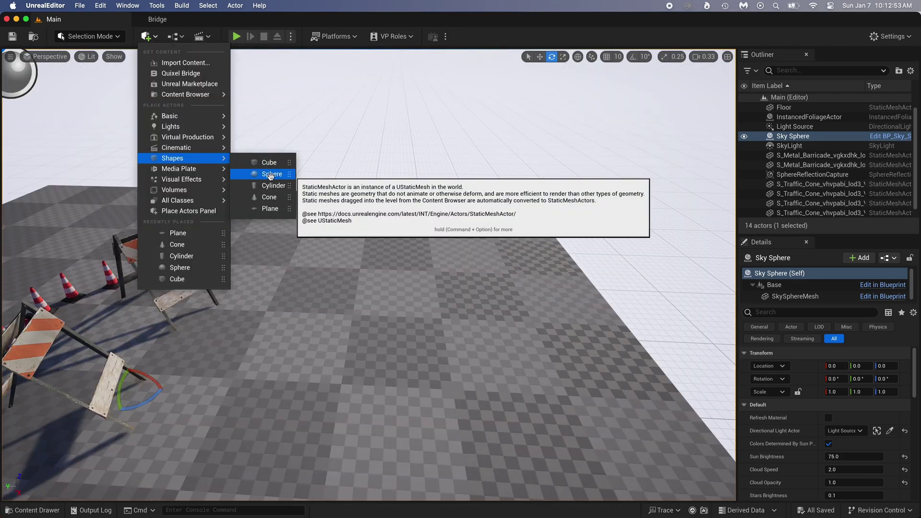
click(270, 174)
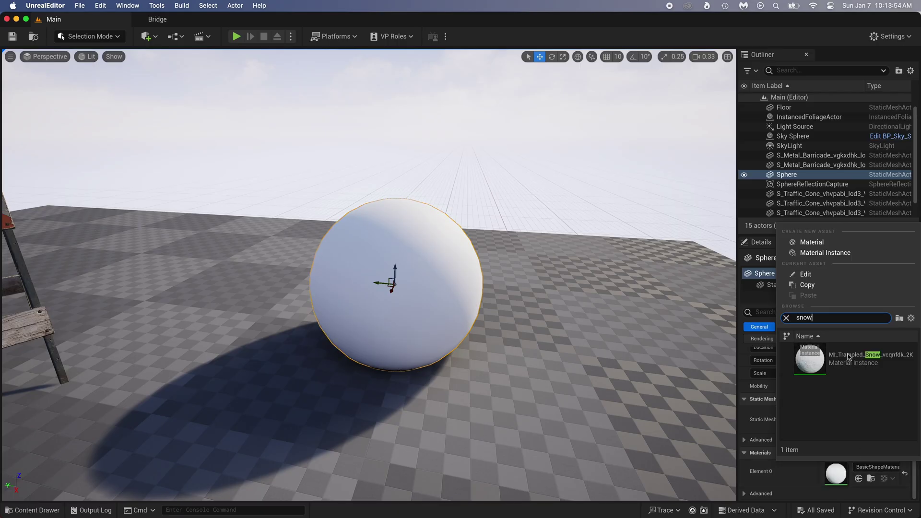
scroll(768, 397, up, 5)
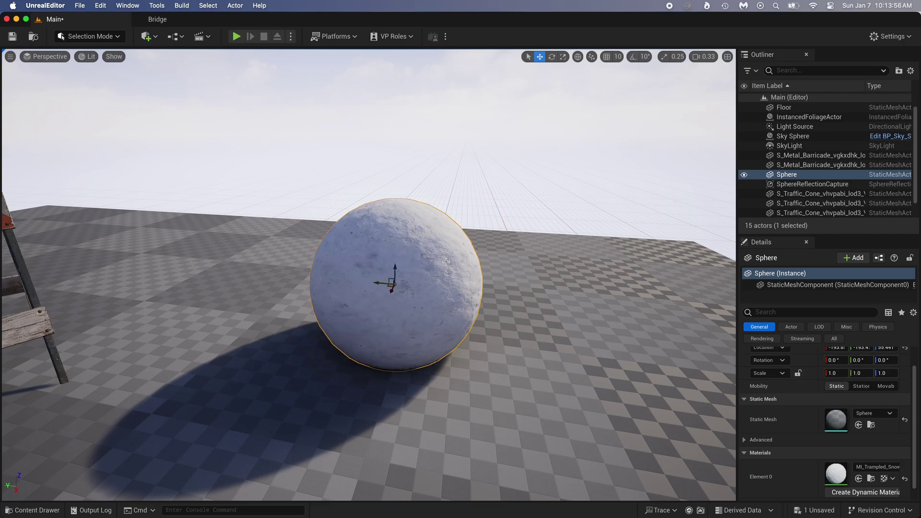
- Stack two progressively smaller copies of the snow sphere on top of it to form a snowman, scaling the head to about 0.48
key(w)
right_drag(377, 281, 350, 277)
scroll(410, 279, down, 10)
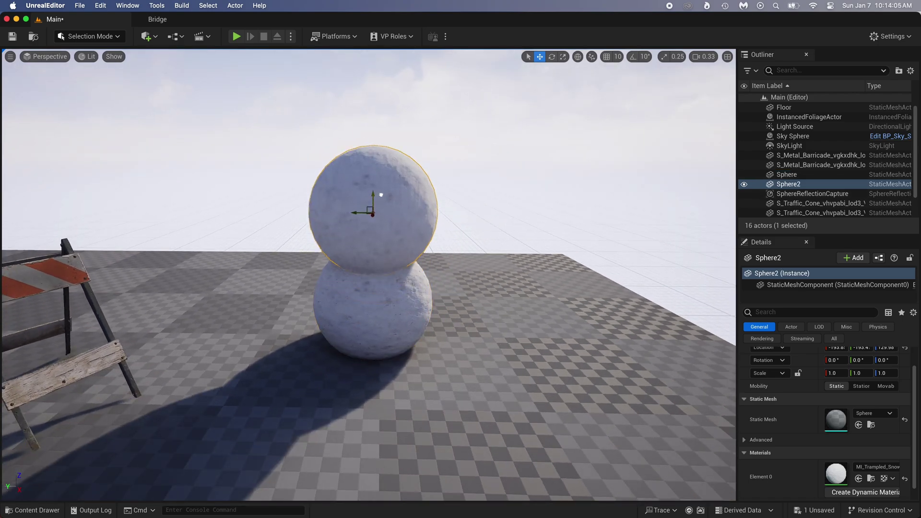
key(r)
key(w)
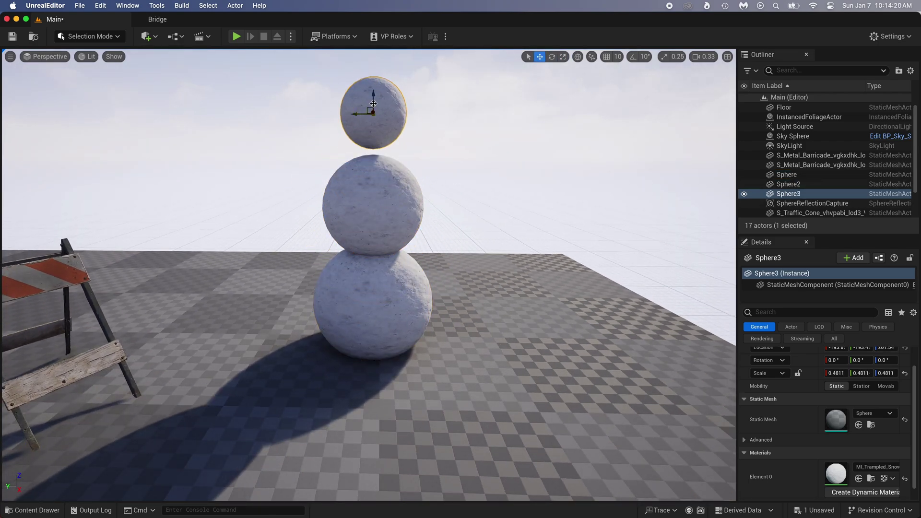
drag(373, 104, 373, 121)
click(506, 142)
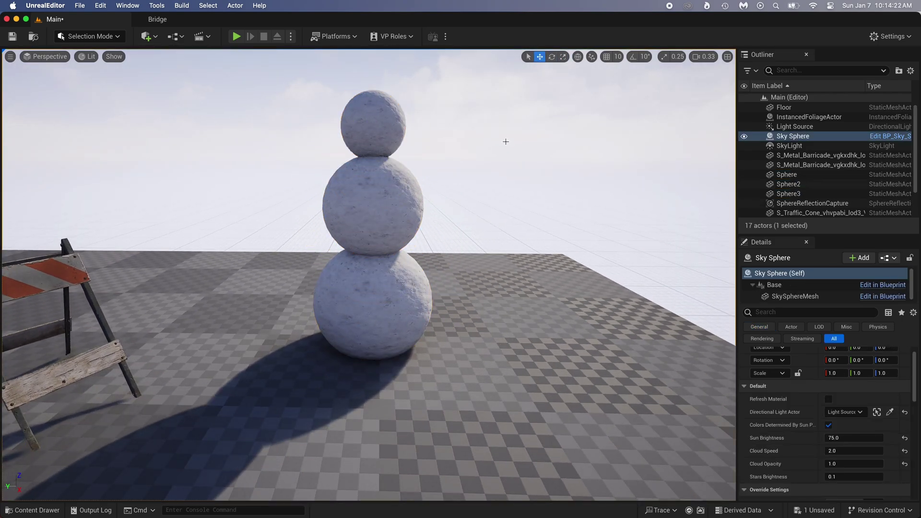
- Look over the finished snowman and the surrounding scene from farther back
key(s)
right_drag(505, 142, 461, 163)
key(w)
key(s)
key(d)
key(s)
right_drag(307, 147, 499, 144)
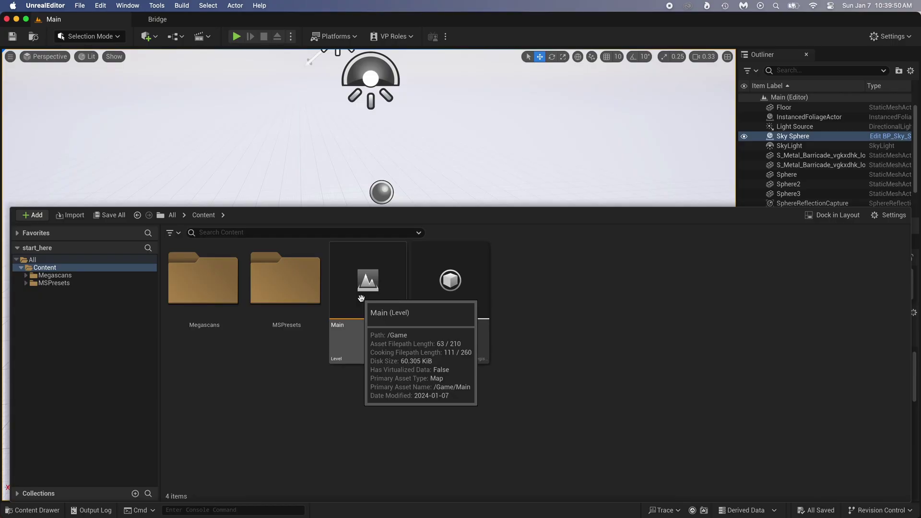
- Find the Main level asset in the Content folder and examine the traffic cones and snowman spheres it contains
click(359, 304)
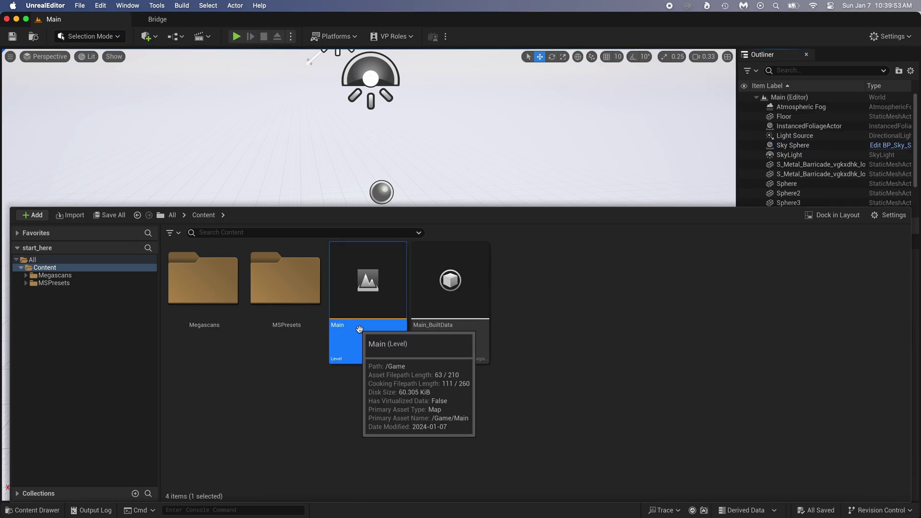
key(ctrl+space)
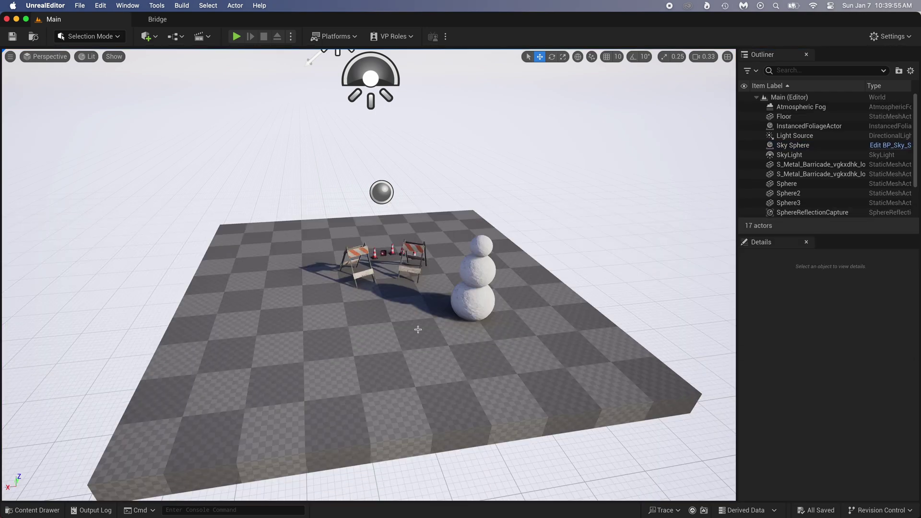
click(367, 331)
click(375, 252)
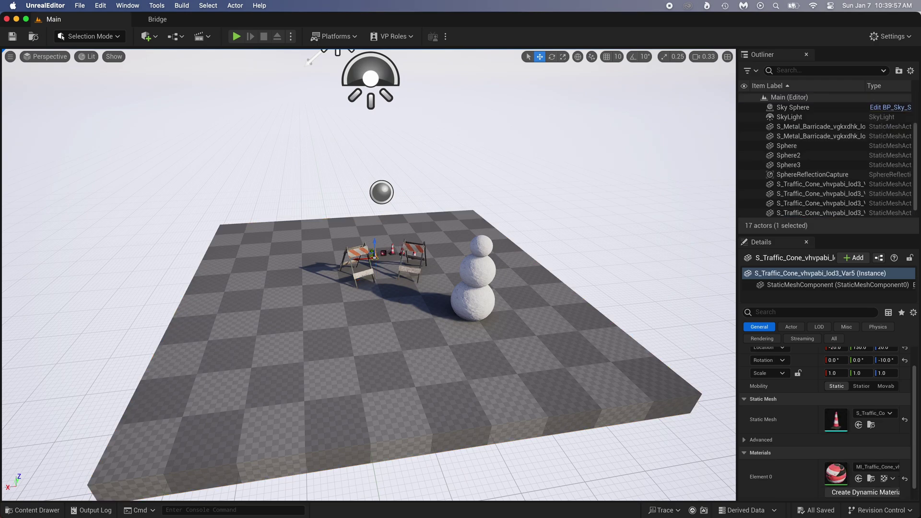
click(398, 245)
click(478, 290)
click(469, 309)
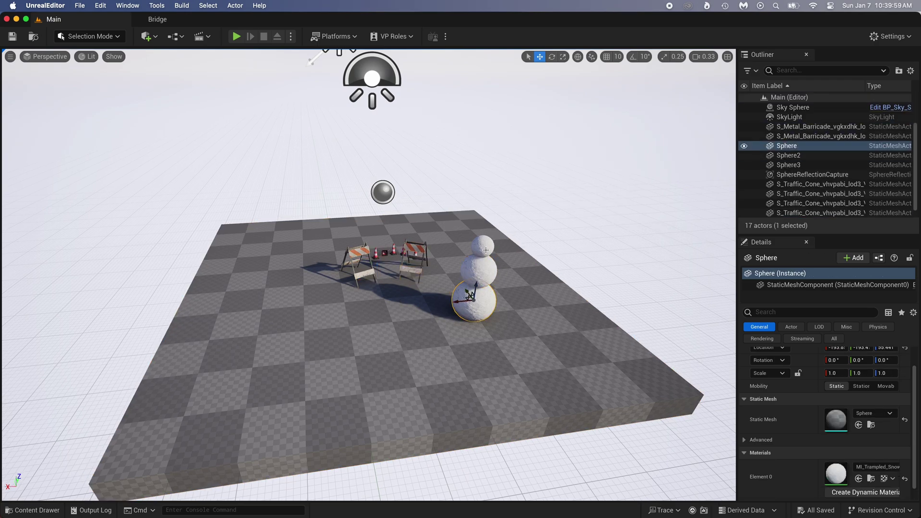
click(486, 251)
click(549, 267)
- Review the level's actor list in the Outliner and compare it with the Main level asset in the Content folder
key(s)
mouse_move(539, 281)
right_down()
mouse_move(534, 240)
mouse_move(538, 264)
right_up()
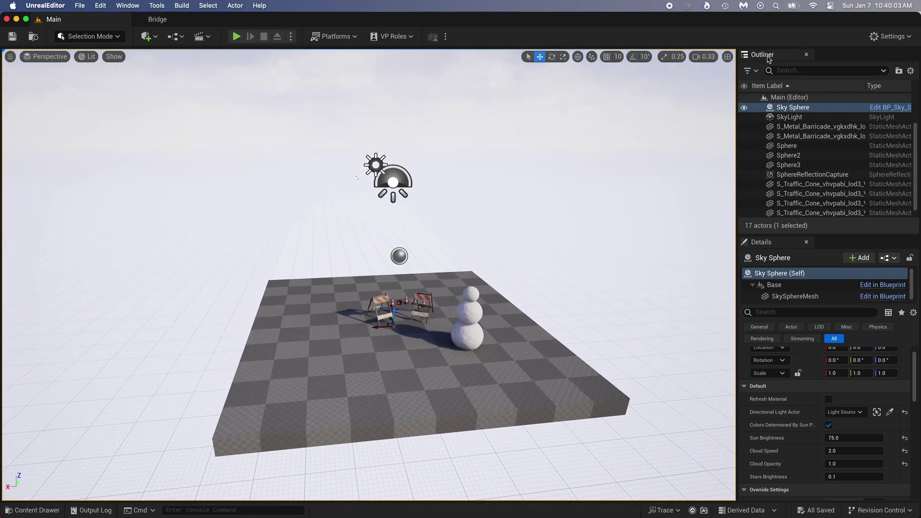
scroll(809, 187, down, 1)
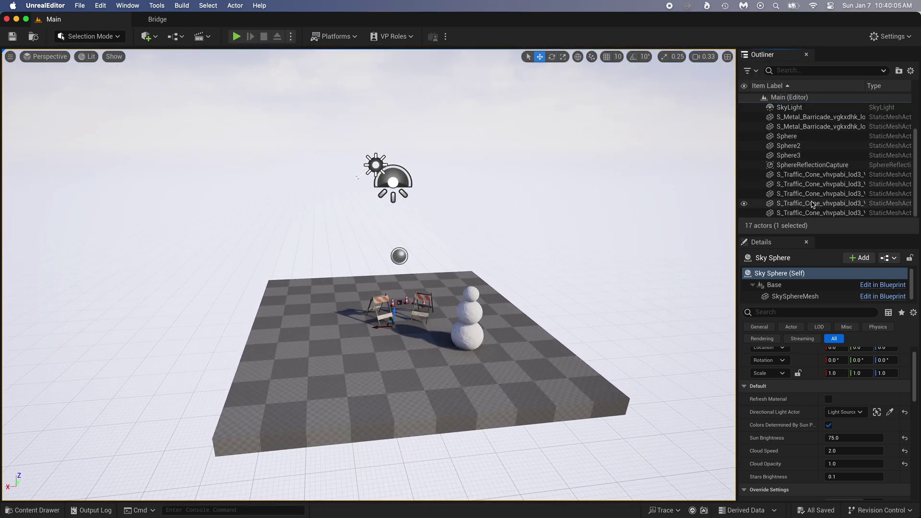
scroll(813, 202, up, 3)
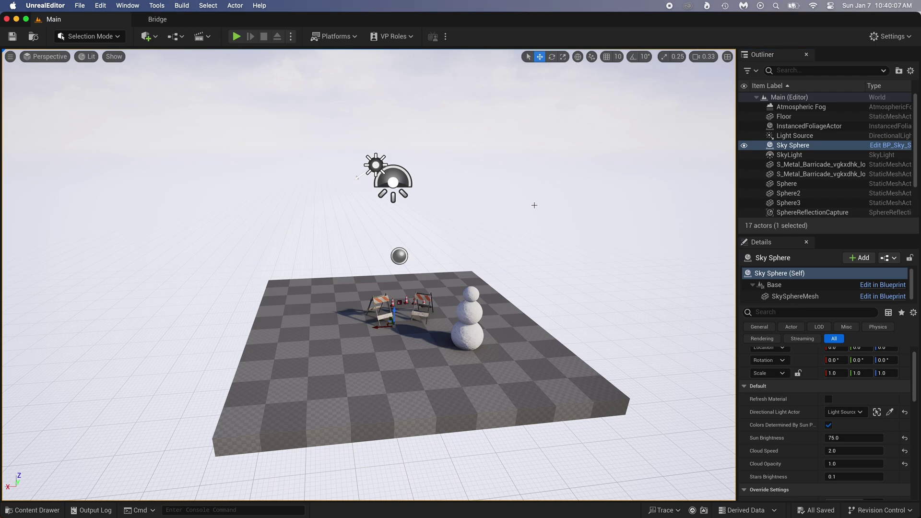
key(ctrl+space)
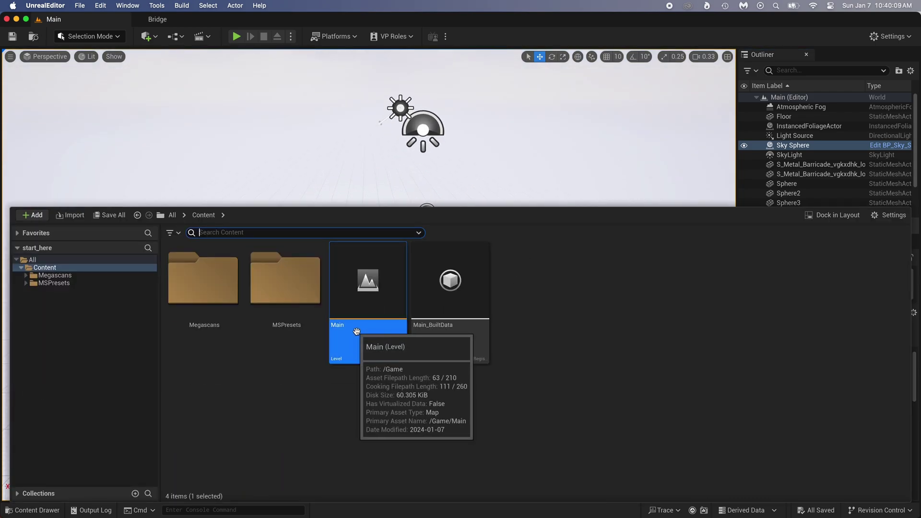
click(367, 404)
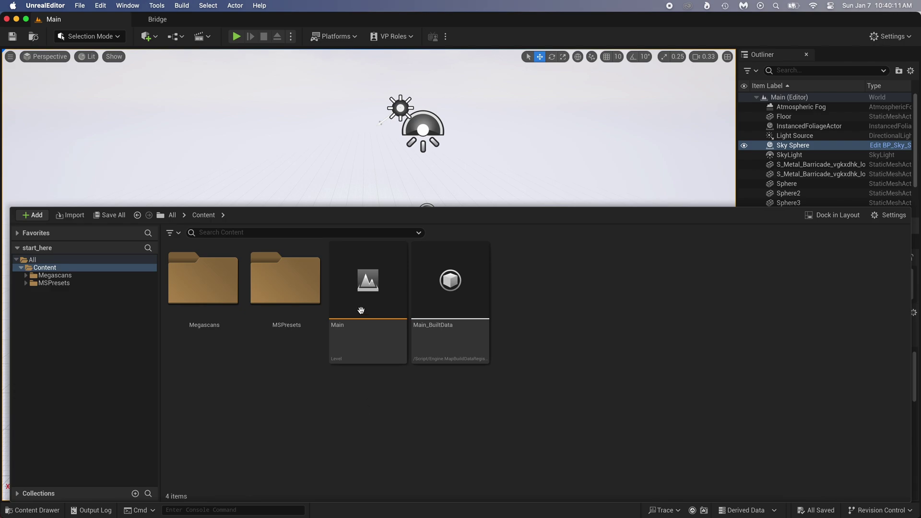
key(ctrl+space)
- Create a new level from the Basic template
click(79, 6)
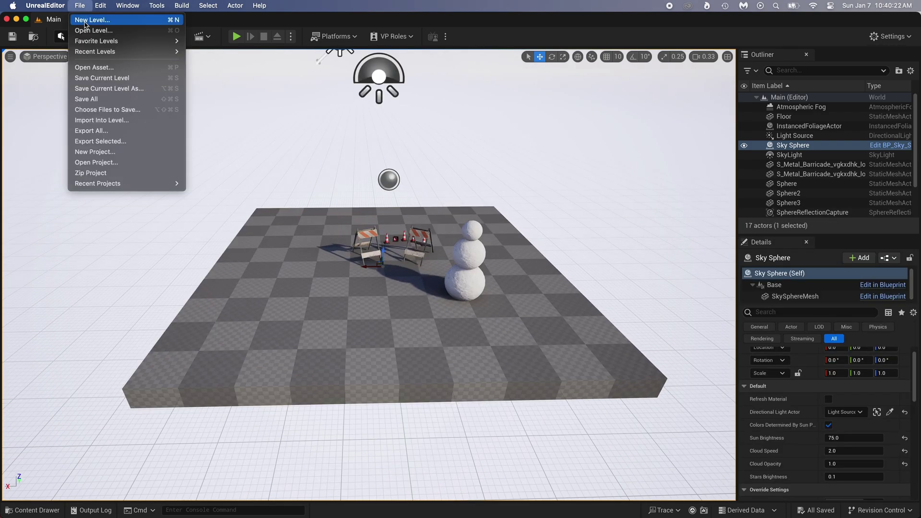
click(86, 21)
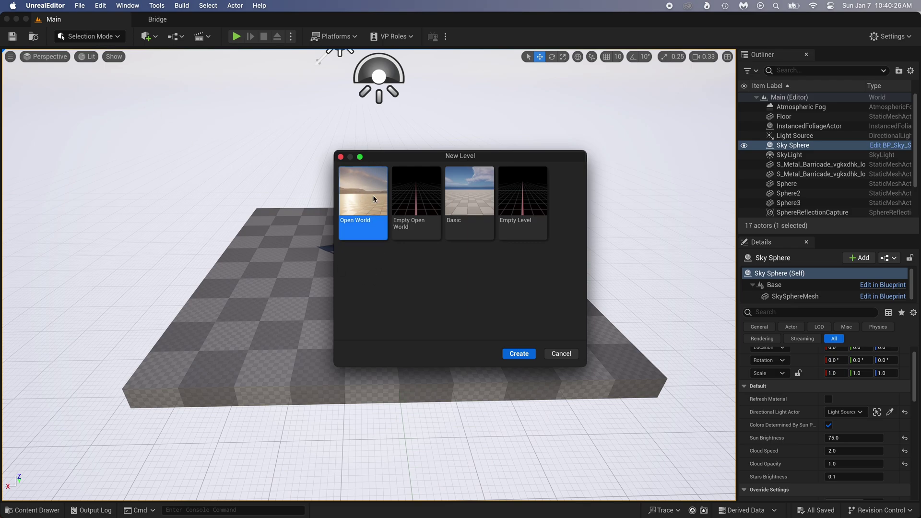
click(465, 205)
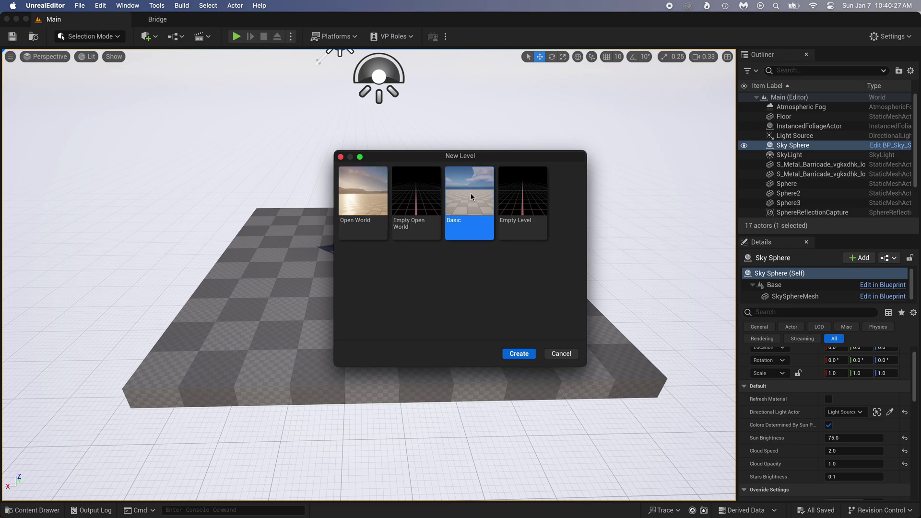
click(519, 353)
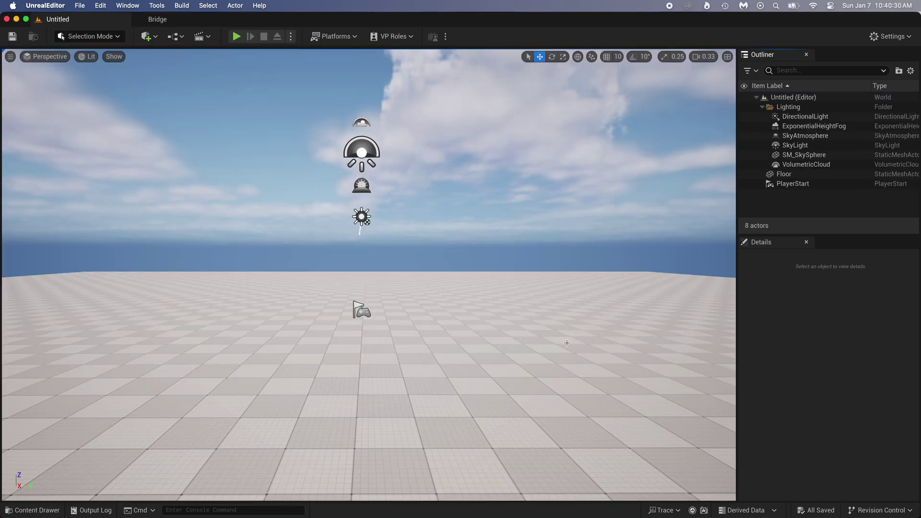
- Raise the viewport camera speed to 1 to move around the new level's large floor
right_drag(464, 213, 583, 316)
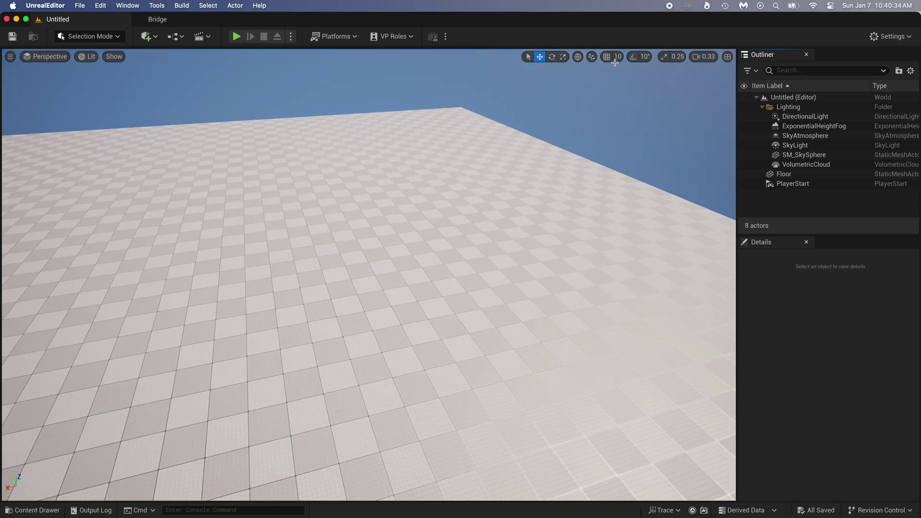
click(704, 56)
drag(716, 80, 724, 80)
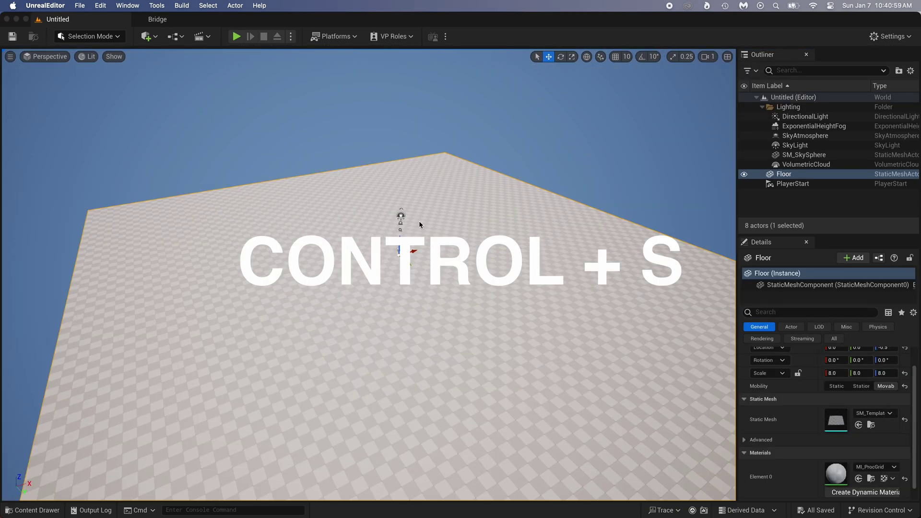
- Save the new level as three_cubes in the Content folder
key(ctrl+s)
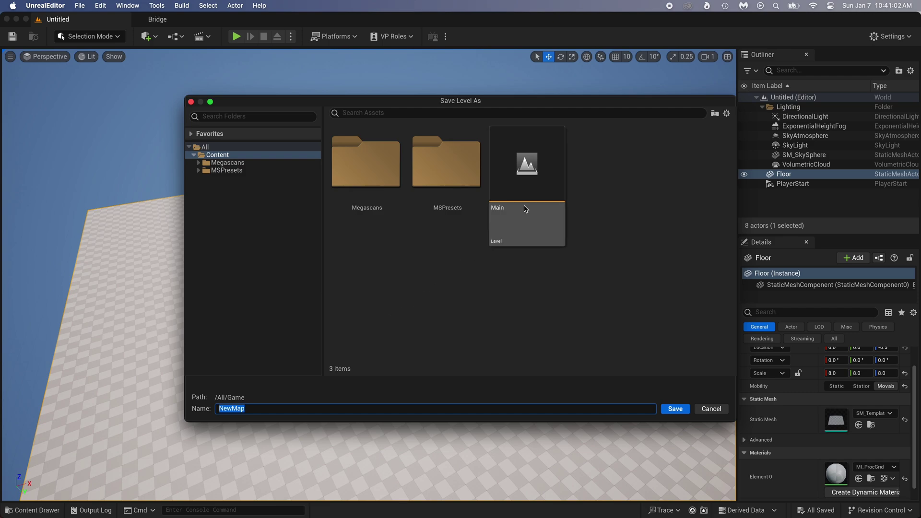
text(three_cubes)
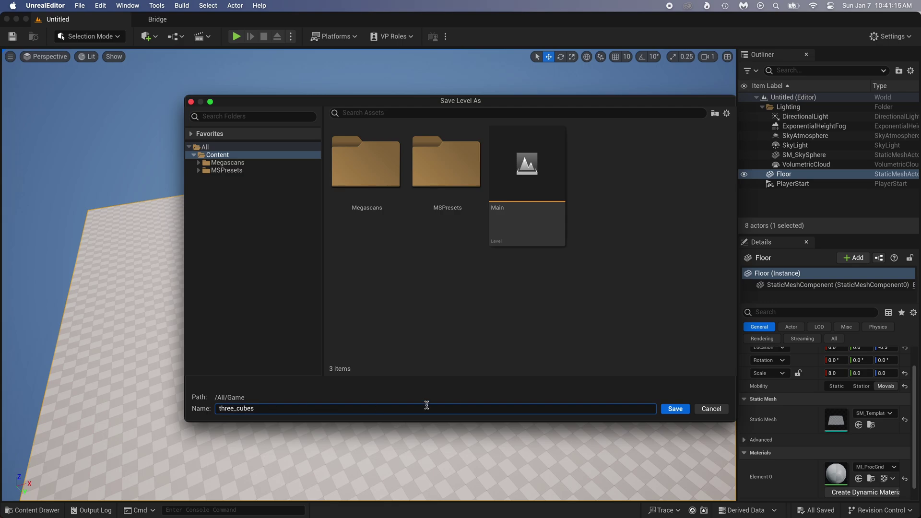
click(674, 409)
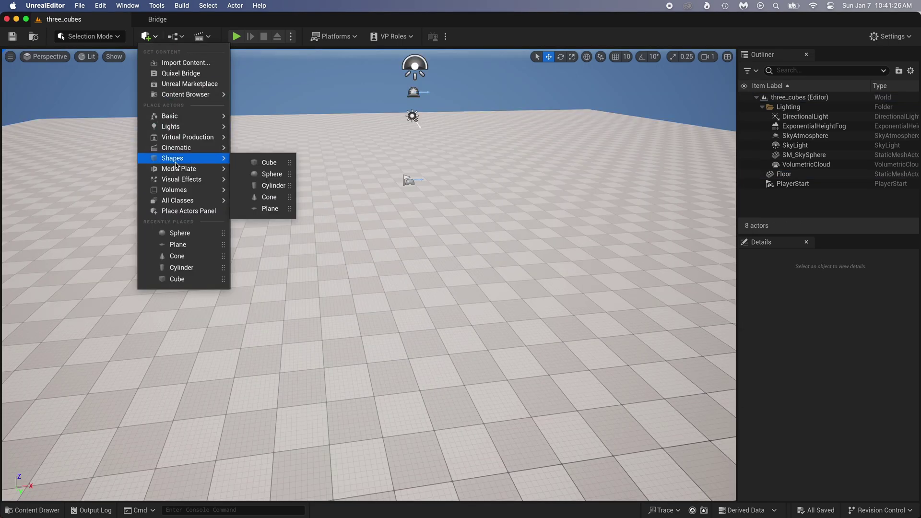
- Place a cube on the floor and duplicate it sideways to make a row of three cubes
click(265, 161)
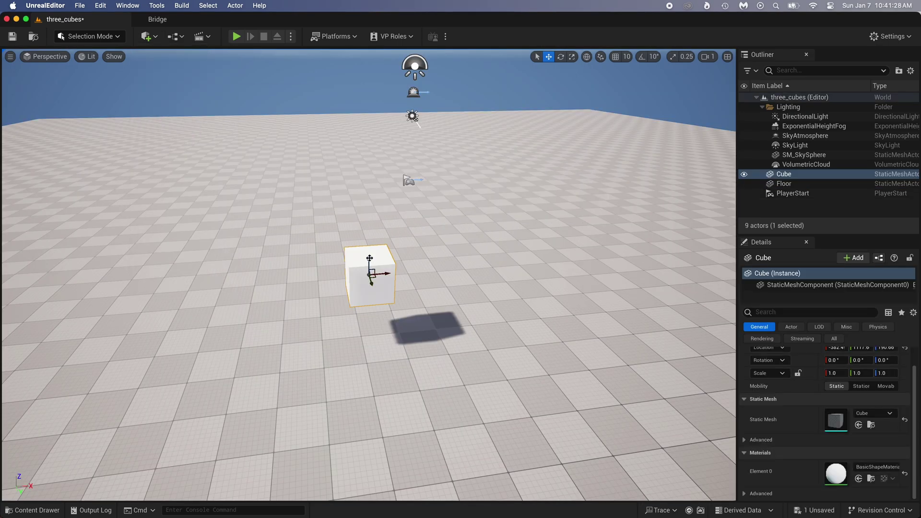
drag(370, 269, 370, 319)
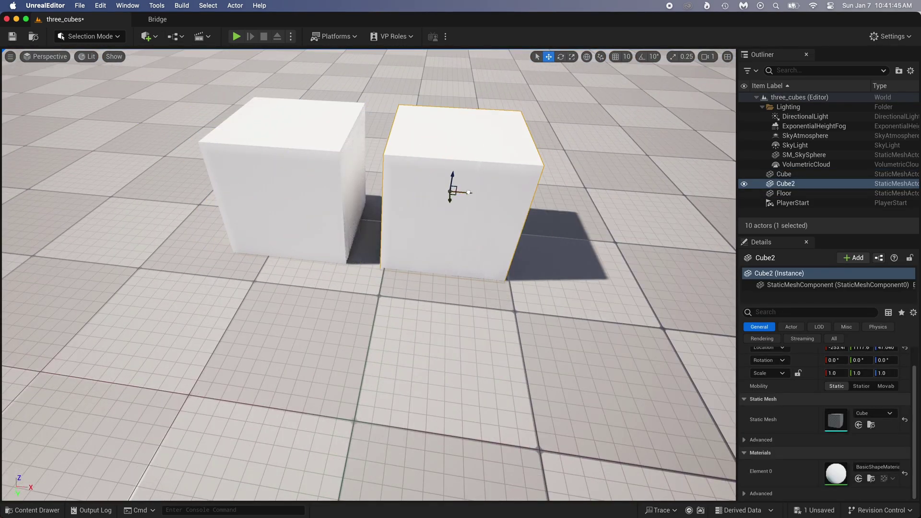
alt+drag(485, 192, 619, 193)
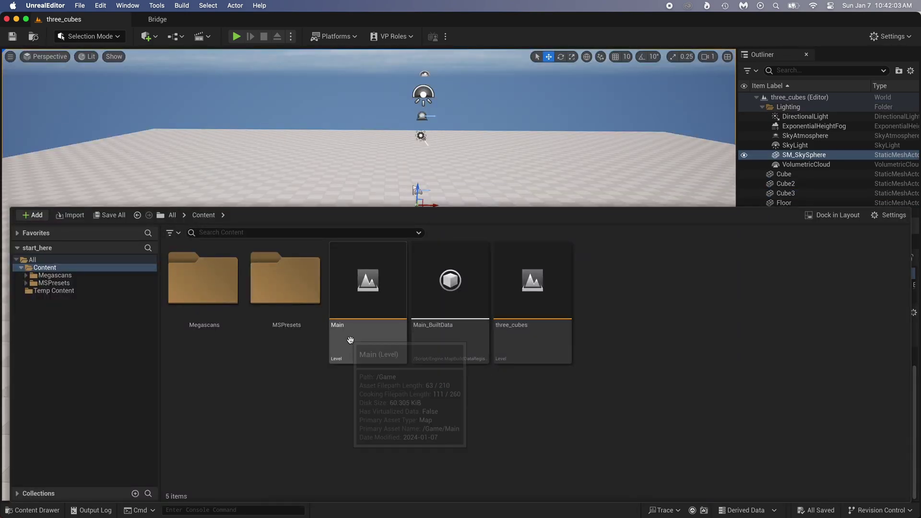
- Select the three_cubes level asset in the project's Content folder
click(511, 312)
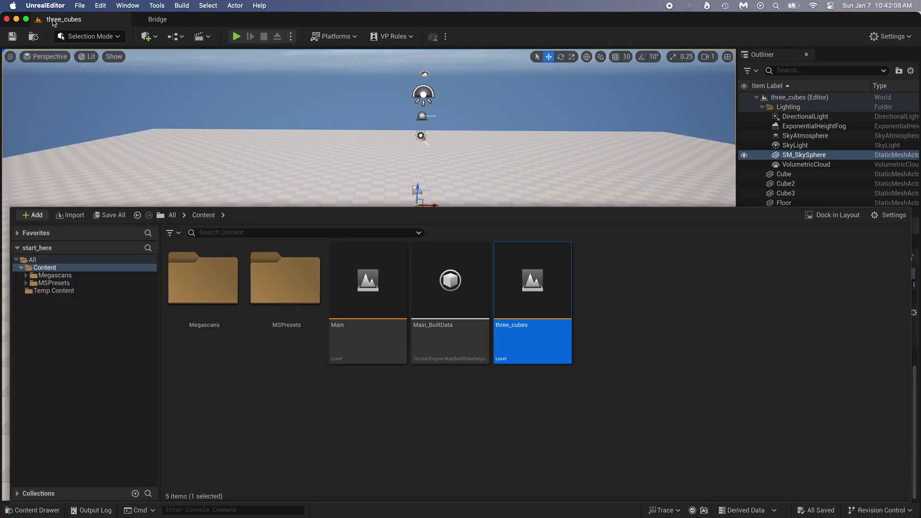
- Open the Main level from the Content folder, look around its scene, and switch back to the three_cubes level
mouse_move(527, 340)
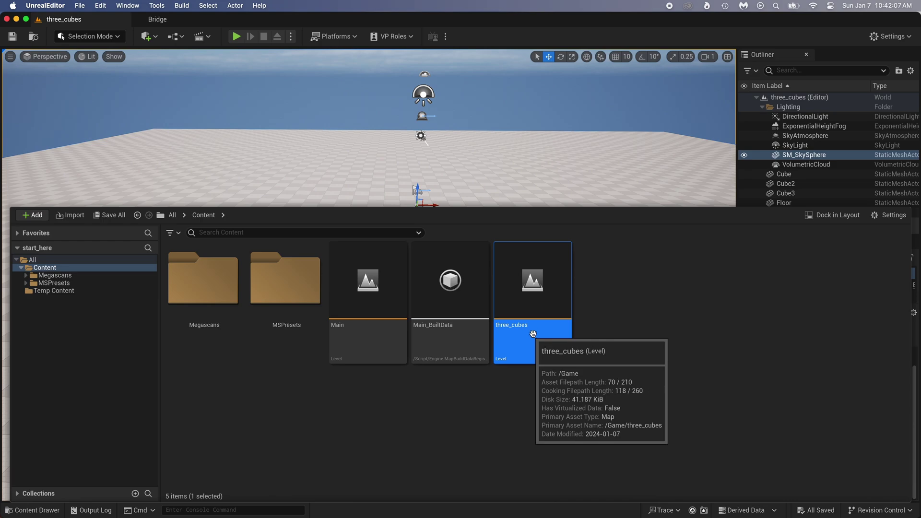
double_click(361, 308)
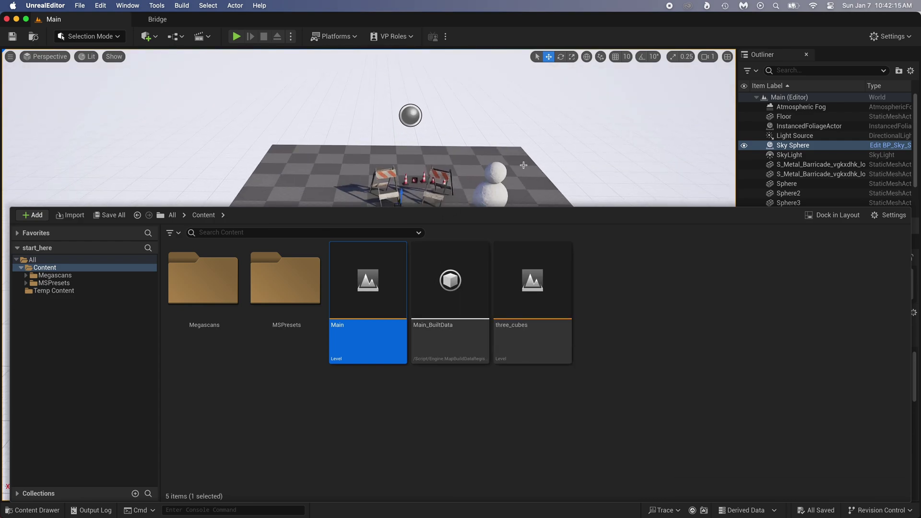
click(525, 171)
key(ctrl+space)
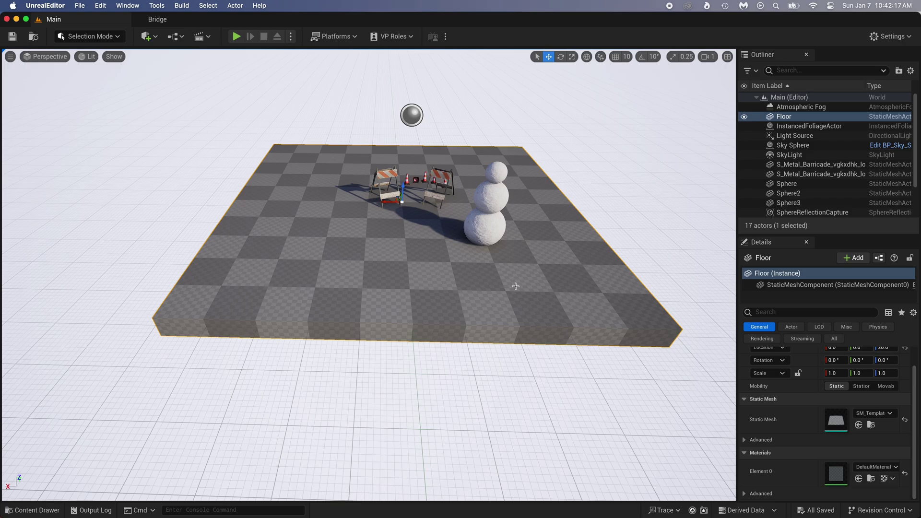
right_drag(384, 241, 451, 192)
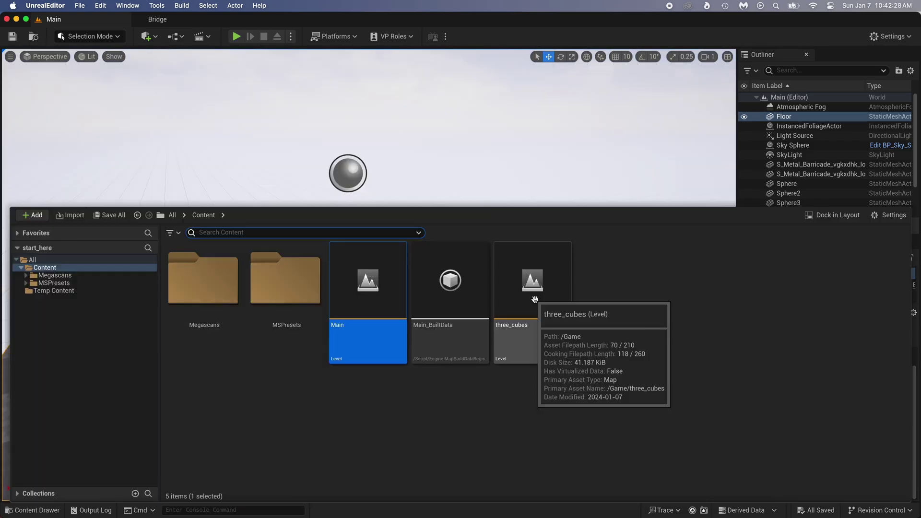
double_click(535, 300)
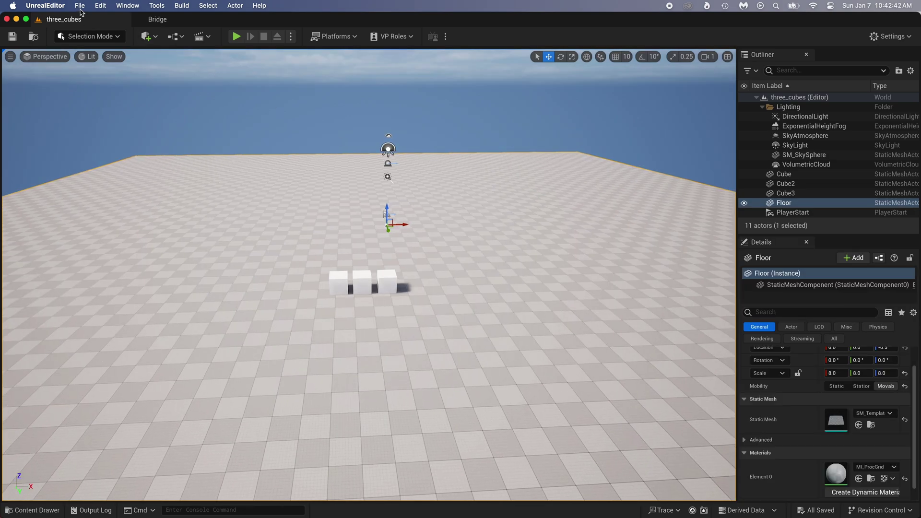
- Create a new level from the Basic template and save it as empty_world in the Content folder
click(79, 7)
click(88, 21)
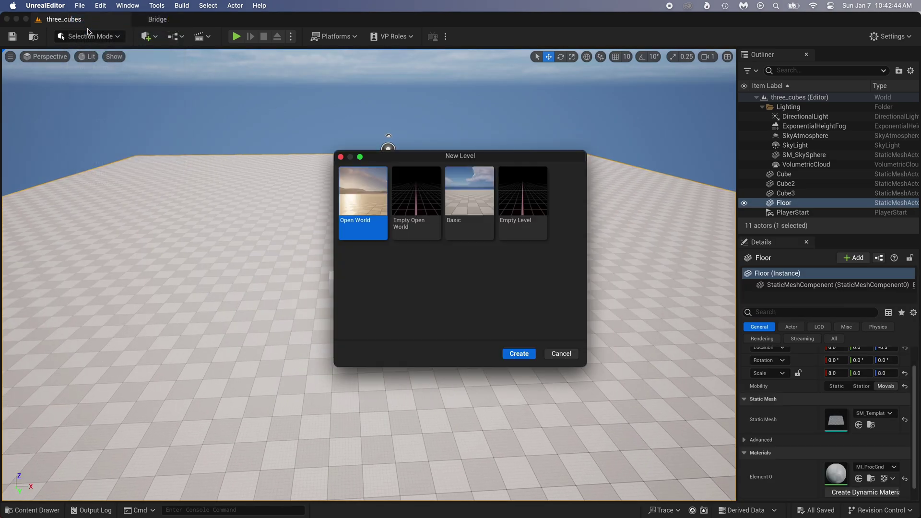
click(469, 206)
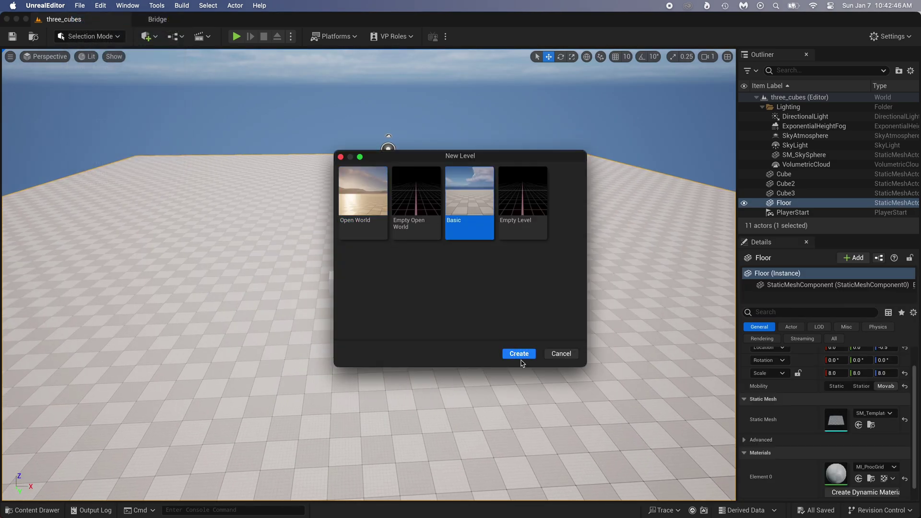
click(519, 353)
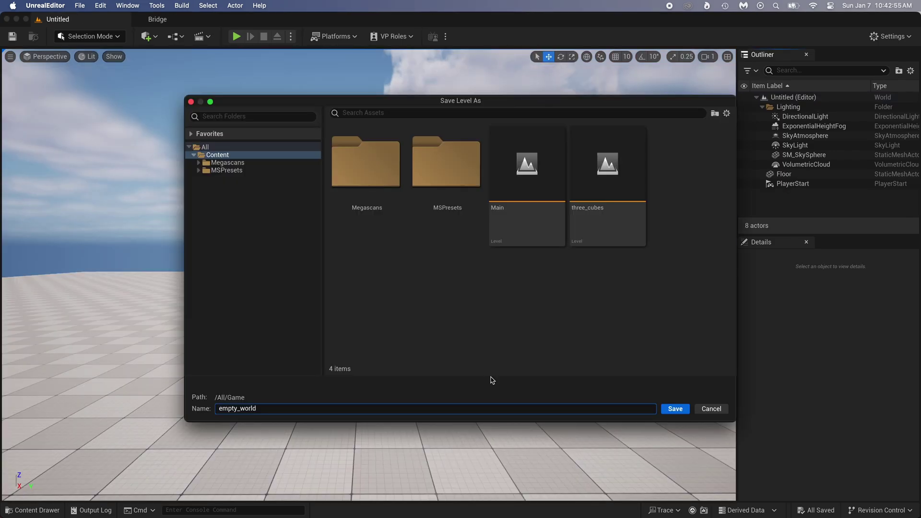
click(674, 409)
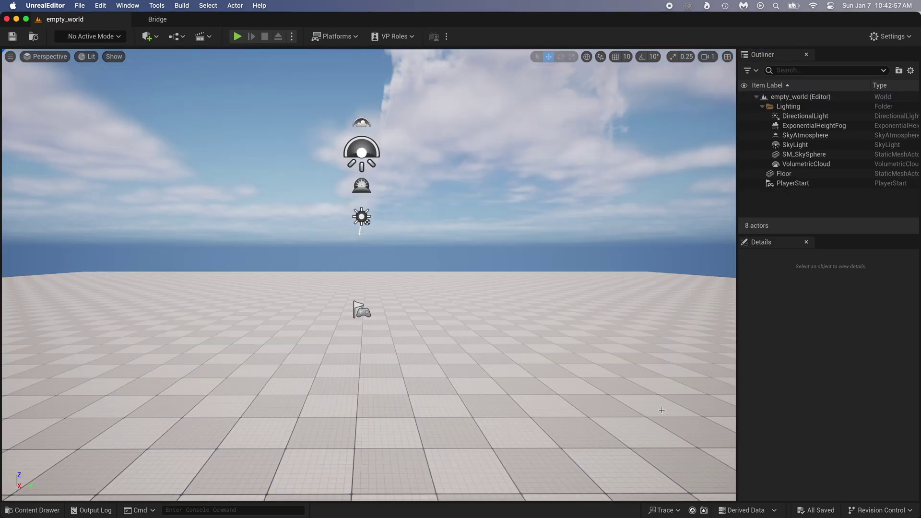
- Toggle the visibility of the directional light and the exponential height fog off and on to compare their effect
click(745, 117)
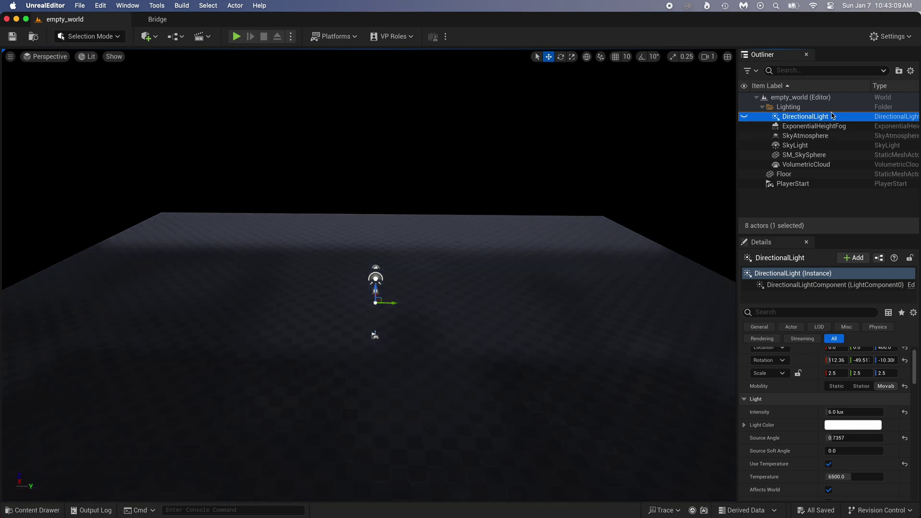
right_drag(455, 280, 449, 393)
click(745, 117)
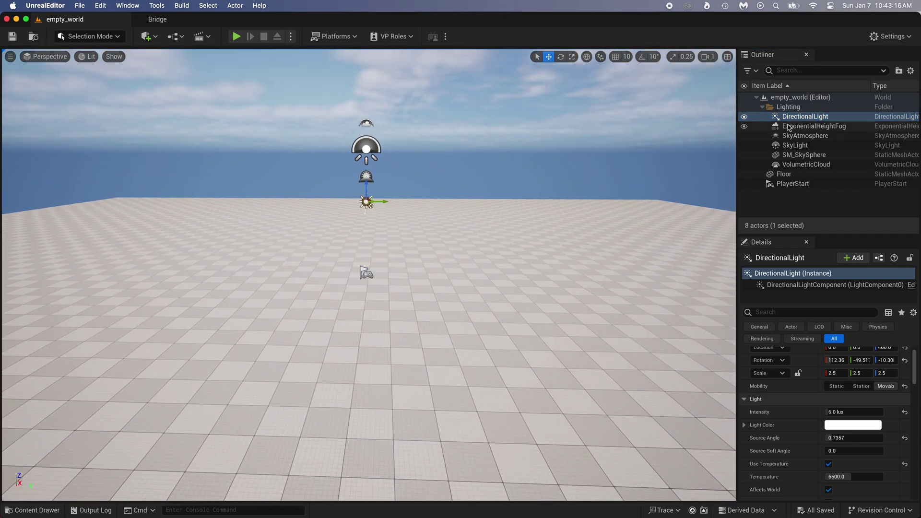
click(744, 126)
click(744, 126)
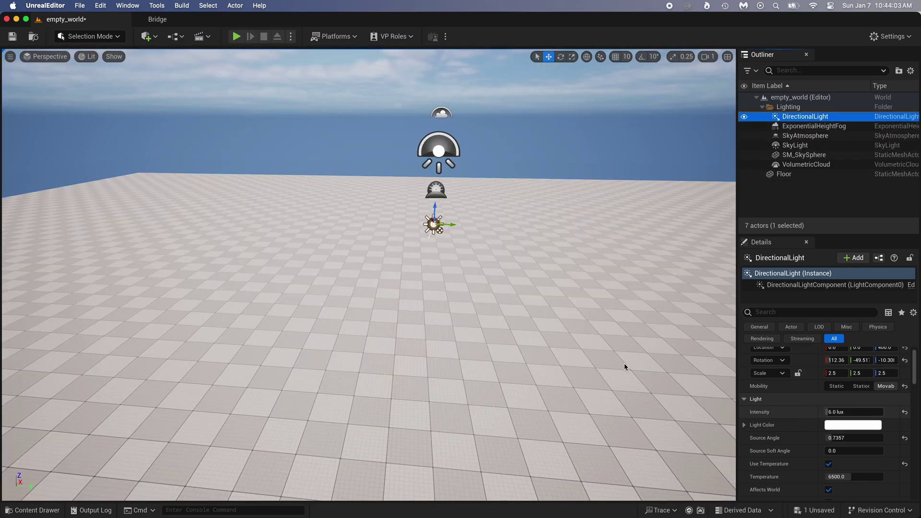
- Try out different intensity and light colour settings on the directional light
right_drag(623, 364, 628, 323)
mouse_move(830, 412)
mouse_down()
mouse_move(892, 411)
mouse_move(832, 412)
mouse_up()
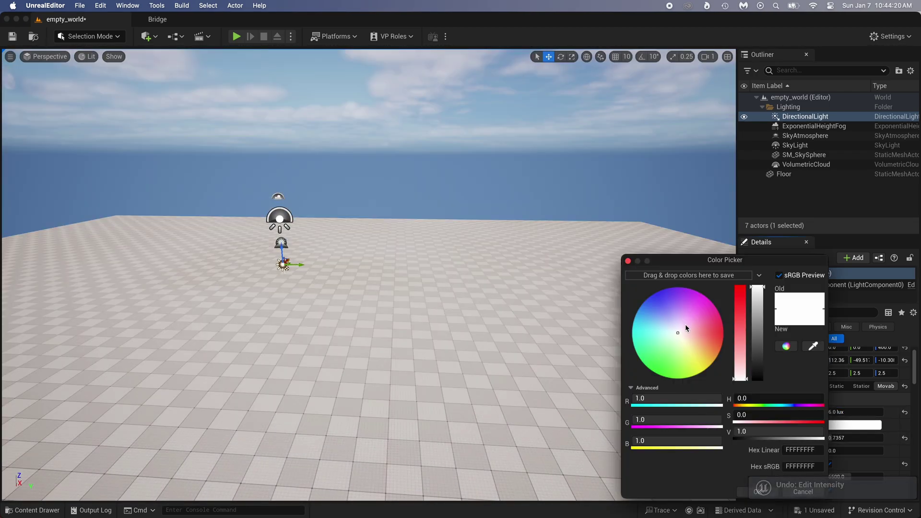
drag(685, 324, 708, 312)
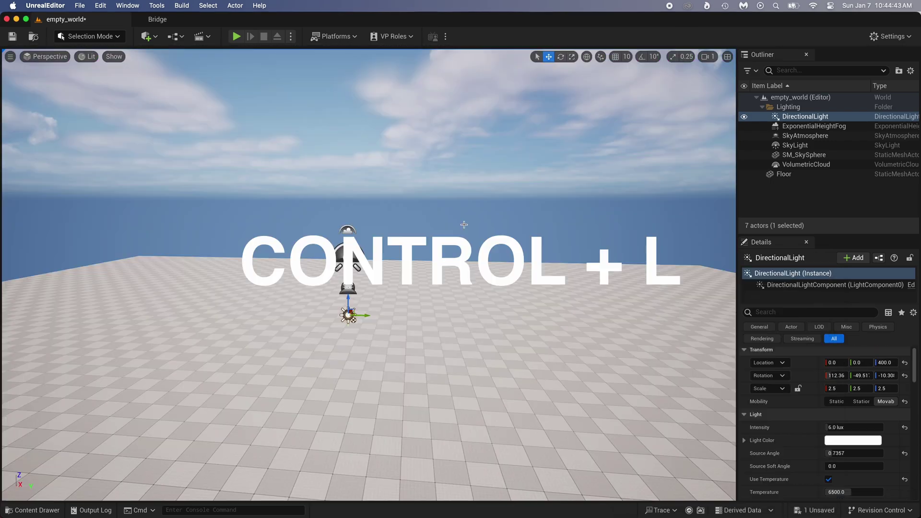
- Rotate the directional light interactively in the viewport to try different sun directions, including a sunset
key(ctrl+l)
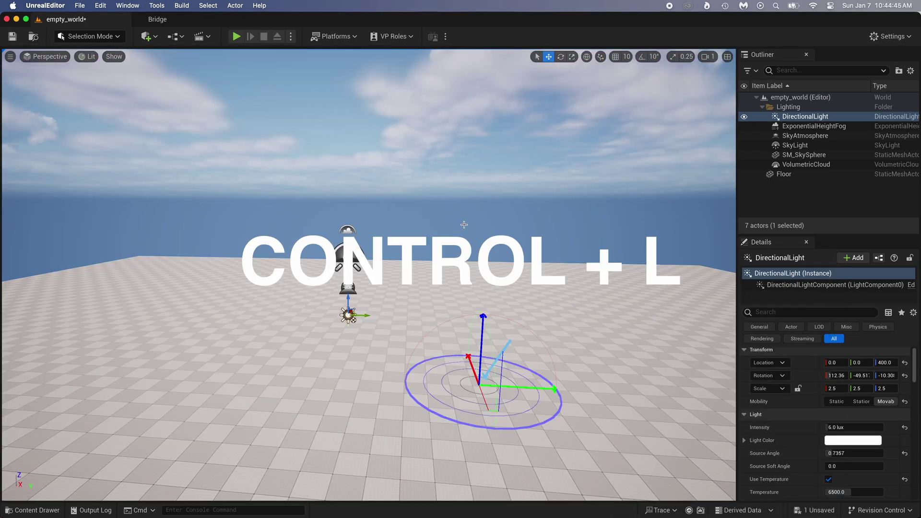
mouse_move(464, 229)
key(ctrl+l)
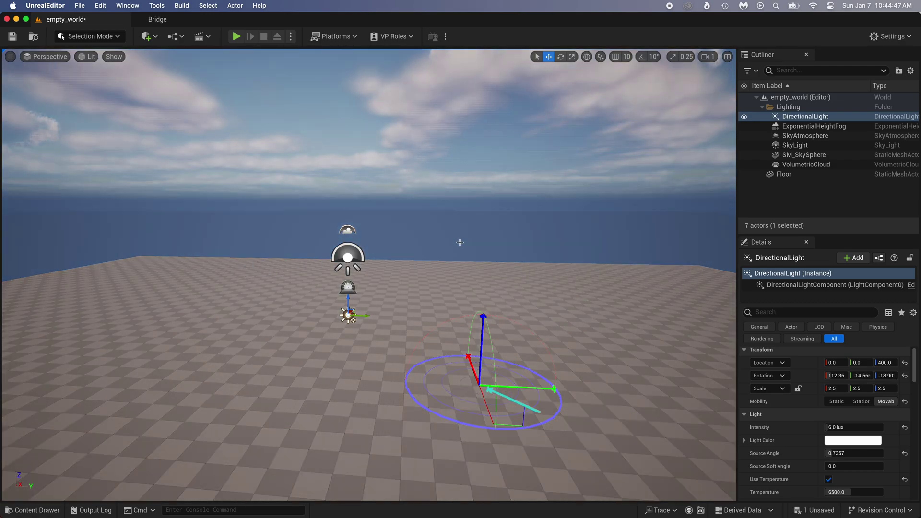
key(ctrl+l)
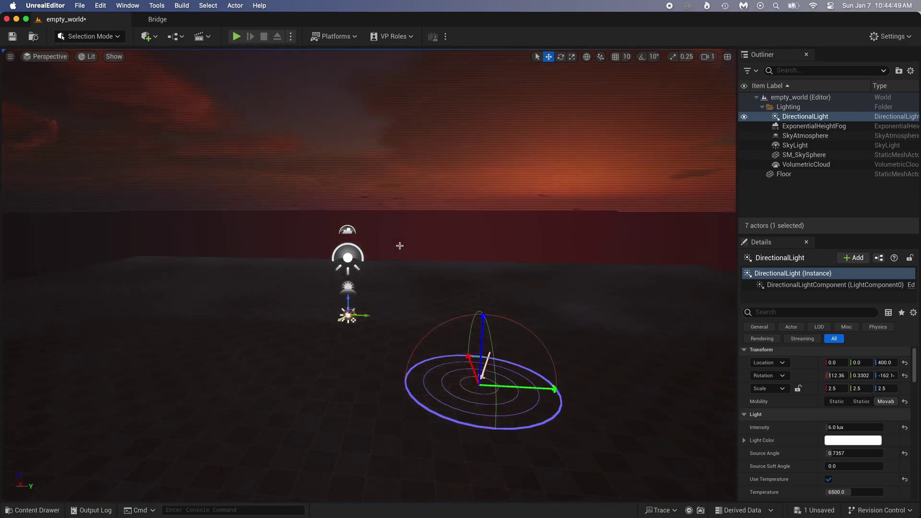
key(ctrl+l)
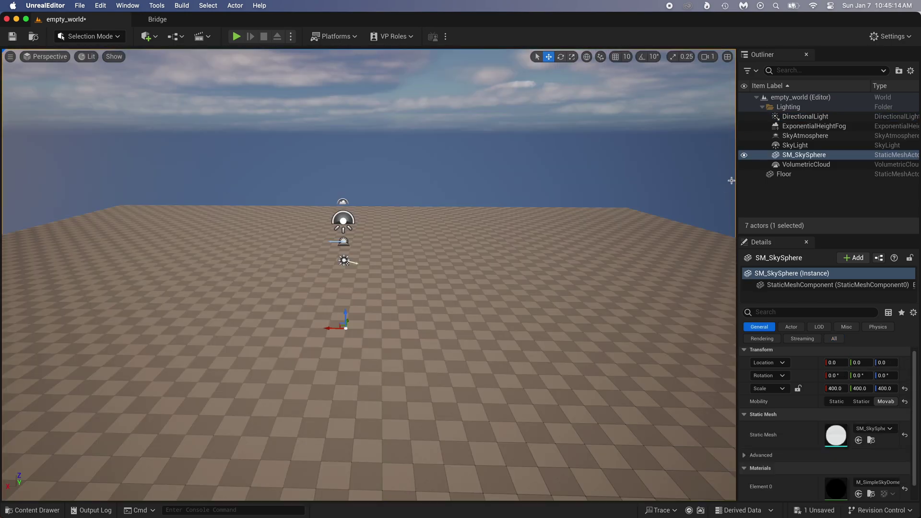
- Undo the recent selections and the rotations of the directional light
key(ctrl+z)
key(ctrl+z)
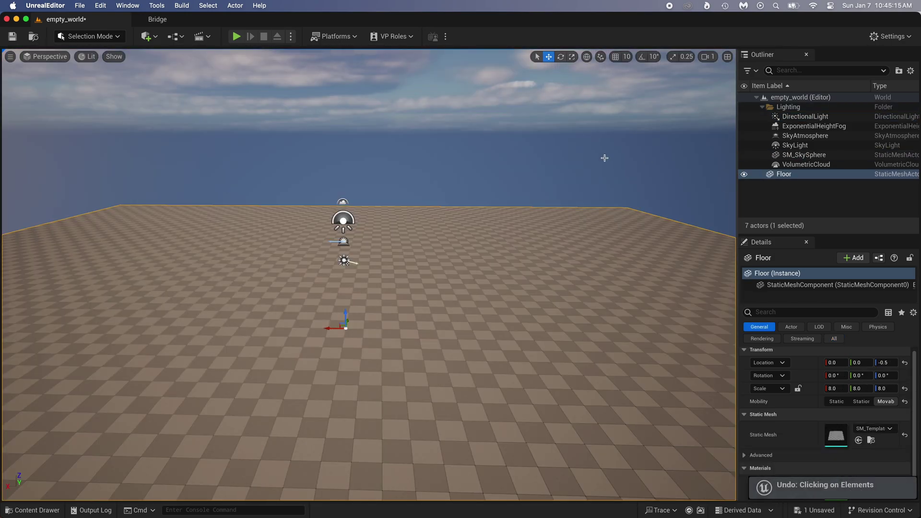
key(ctrl+z)
key(ctrl+z)
key(ctrl+z)
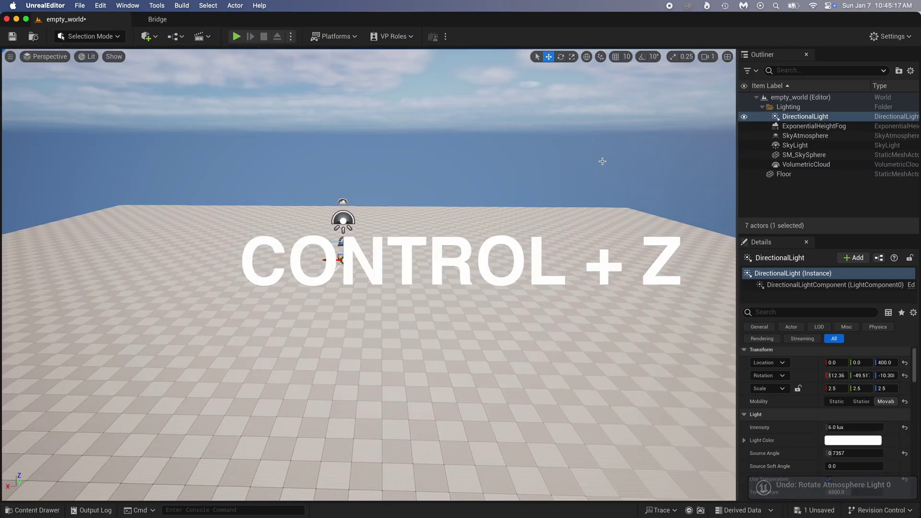
- Delete the directional light from the empty_world level
click(783, 118)
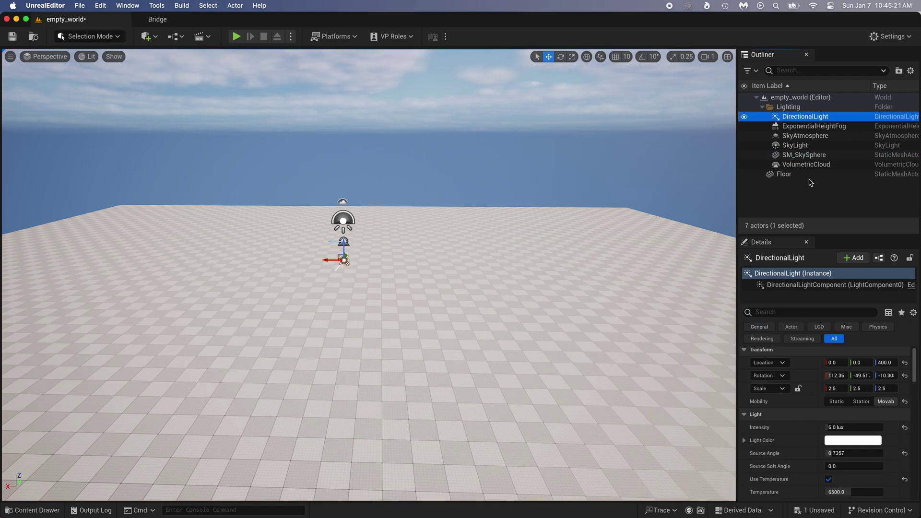
click(808, 197)
click(797, 118)
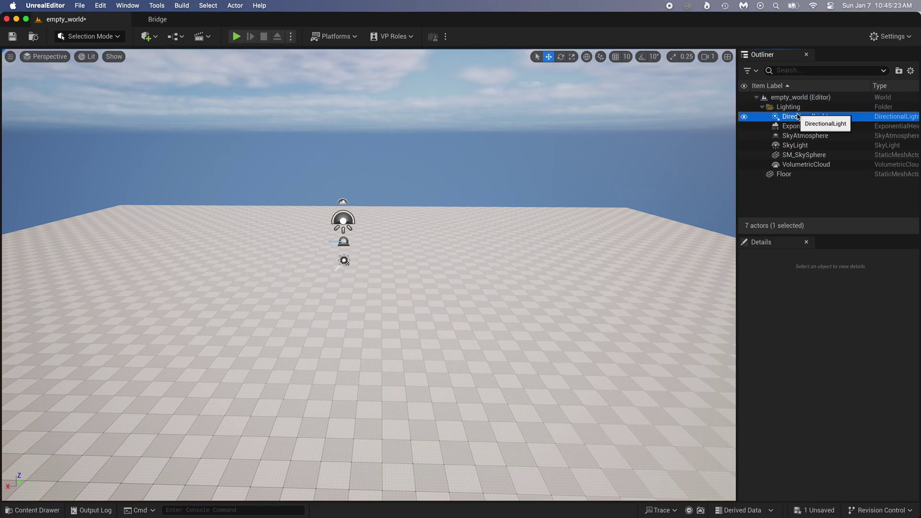
key(Delete)
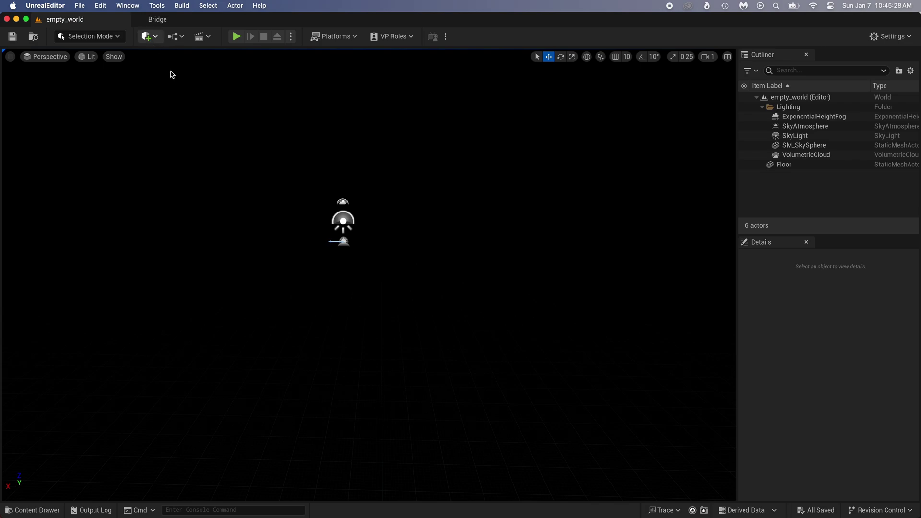
- Add a new directional light to the level and move it into the Lighting folder
click(148, 37)
mouse_move(204, 129)
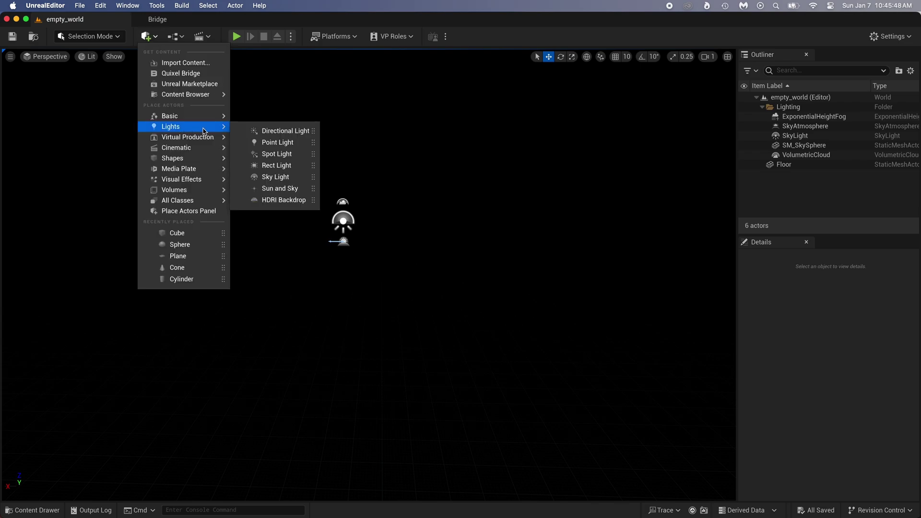
click(287, 131)
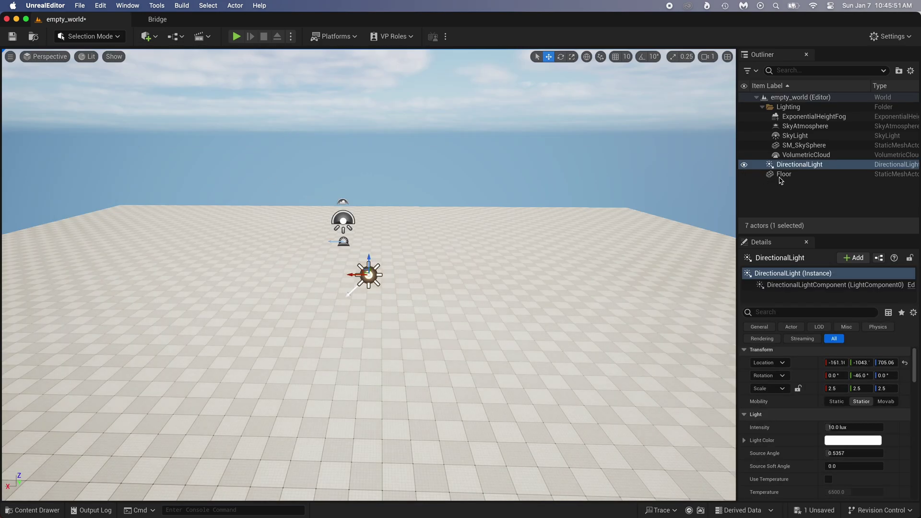
drag(798, 169, 788, 110)
click(794, 166)
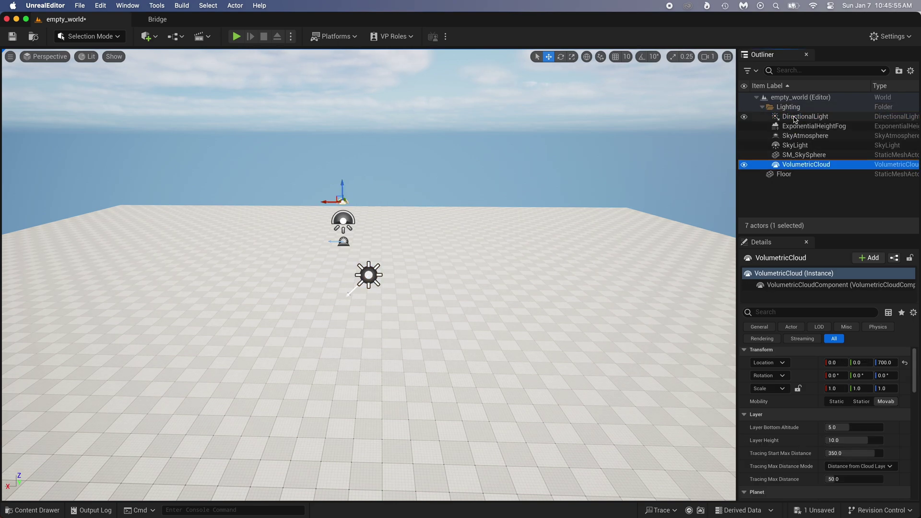
click(794, 119)
click(762, 108)
click(763, 107)
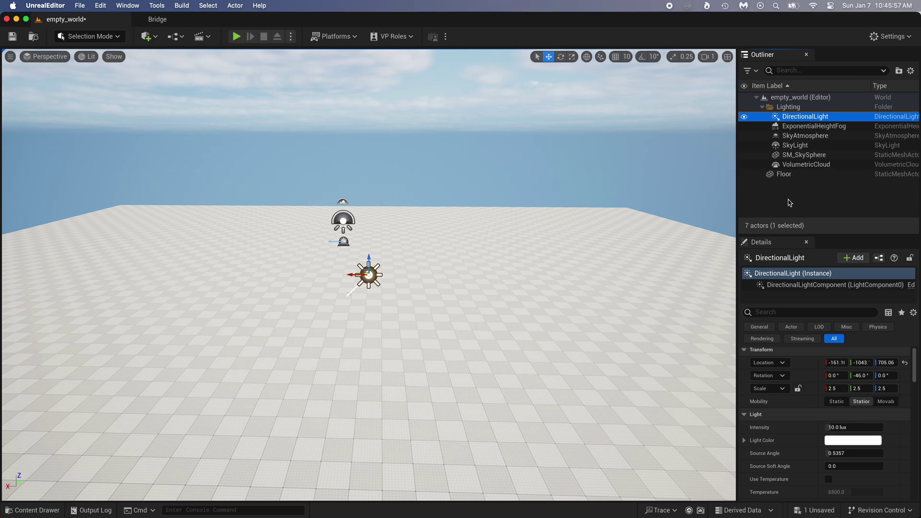
- Examine the exponential height fog and volumetric cloud actors in the Lighting folder
click(814, 125)
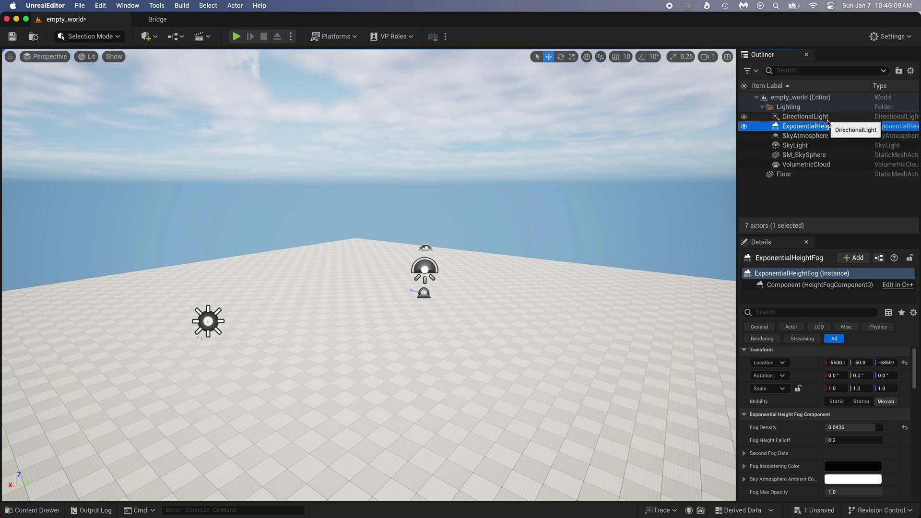
double_click(806, 165)
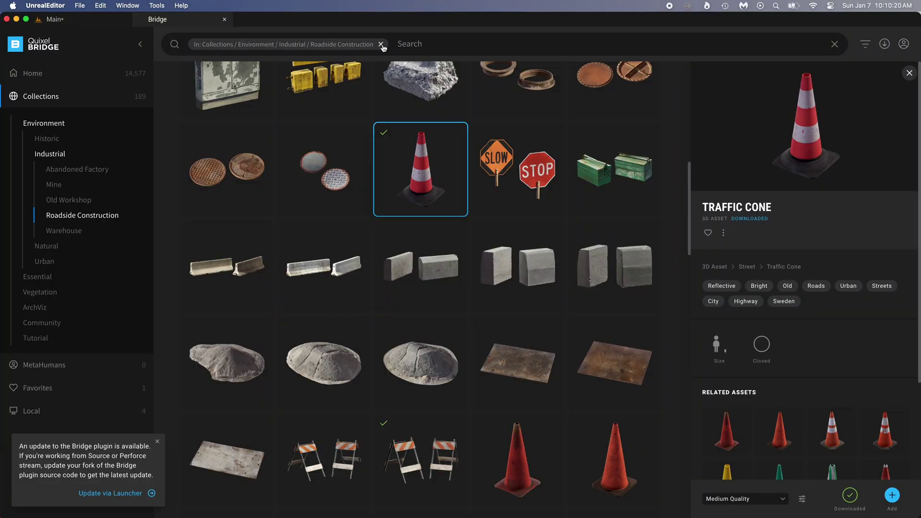
- Clear the Roadside Construction collection filter in Quixel Bridge
click(381, 44)
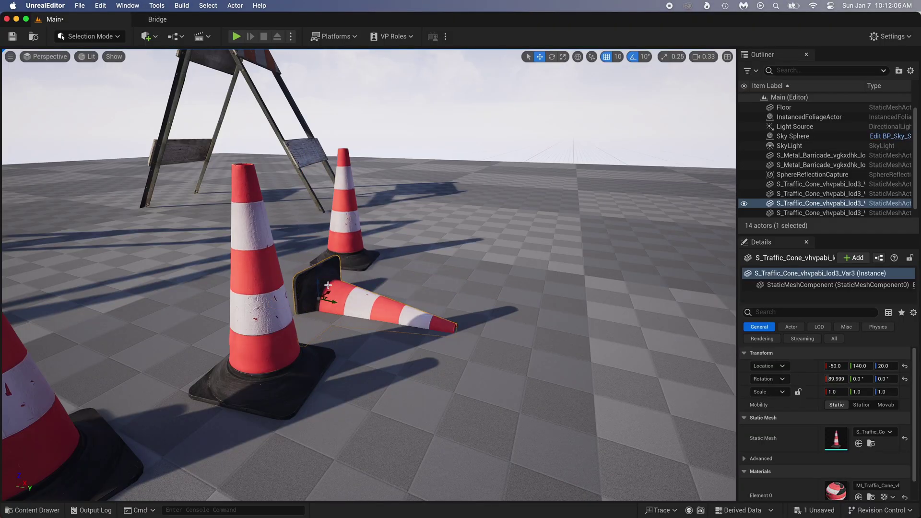